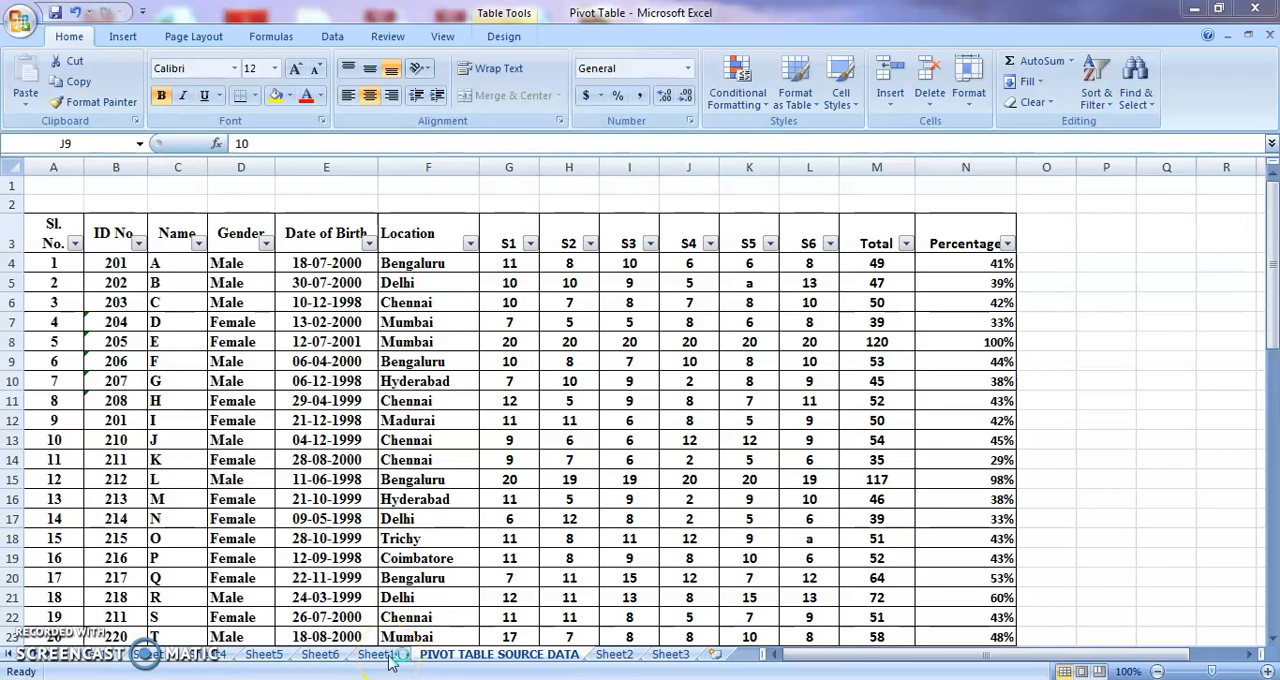
Check the source data sheet, and add Date of Birth and Name as row labels to the empty pivot table on Sheet11.
click(388, 655)
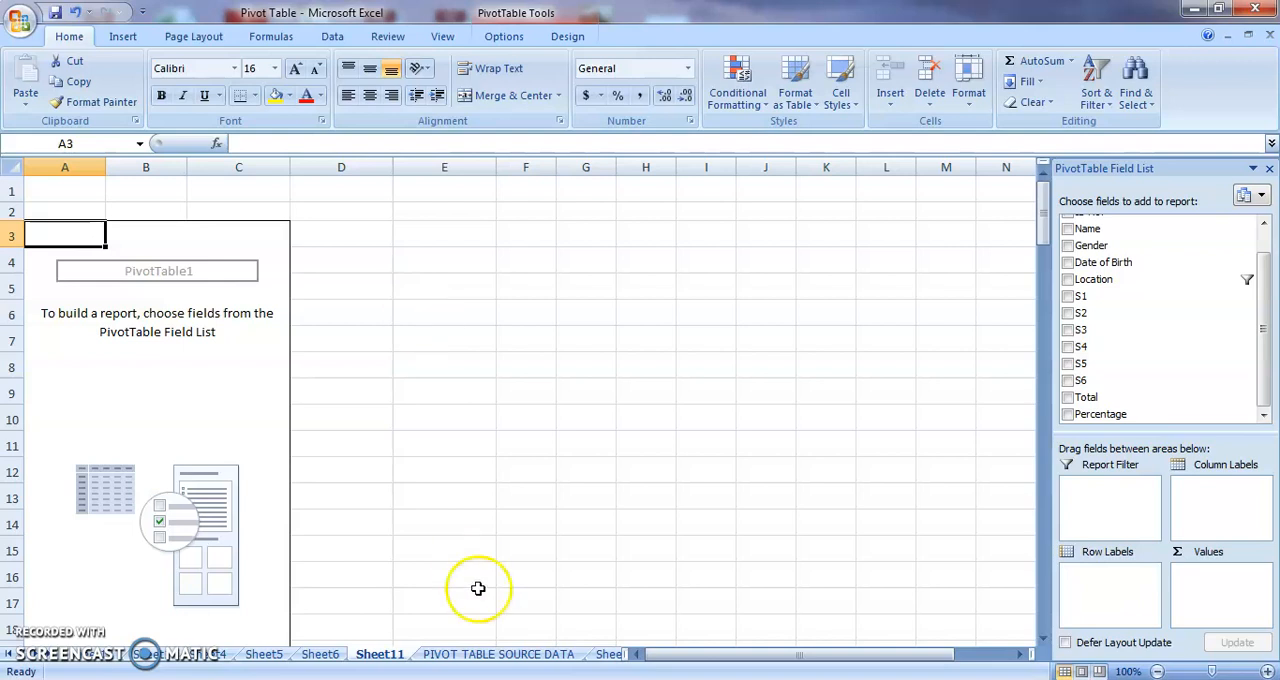
click(488, 654)
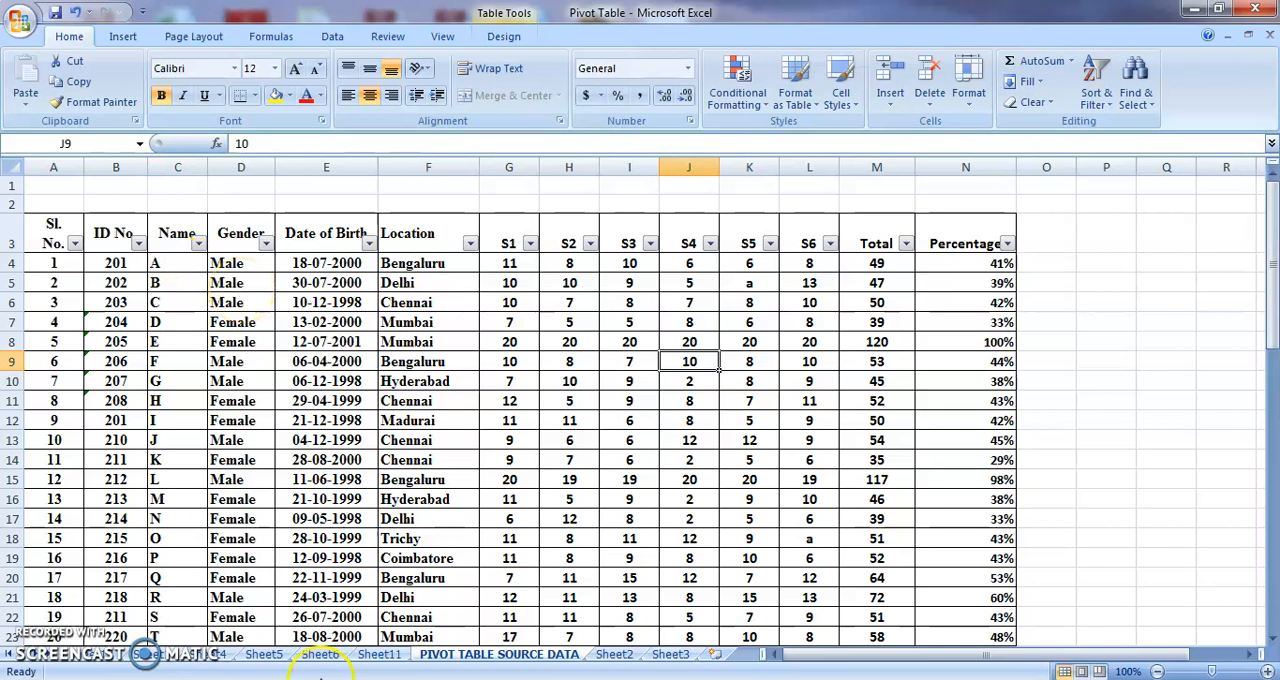
click(379, 654)
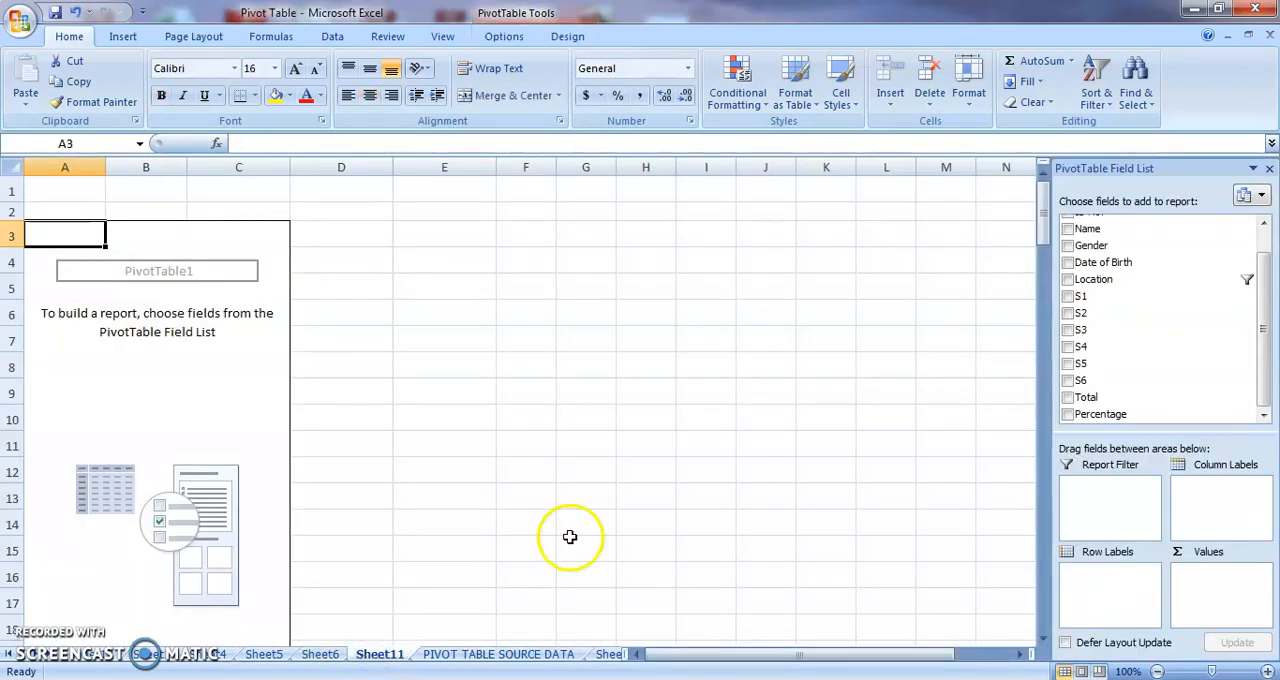
drag(1105, 262, 1115, 586)
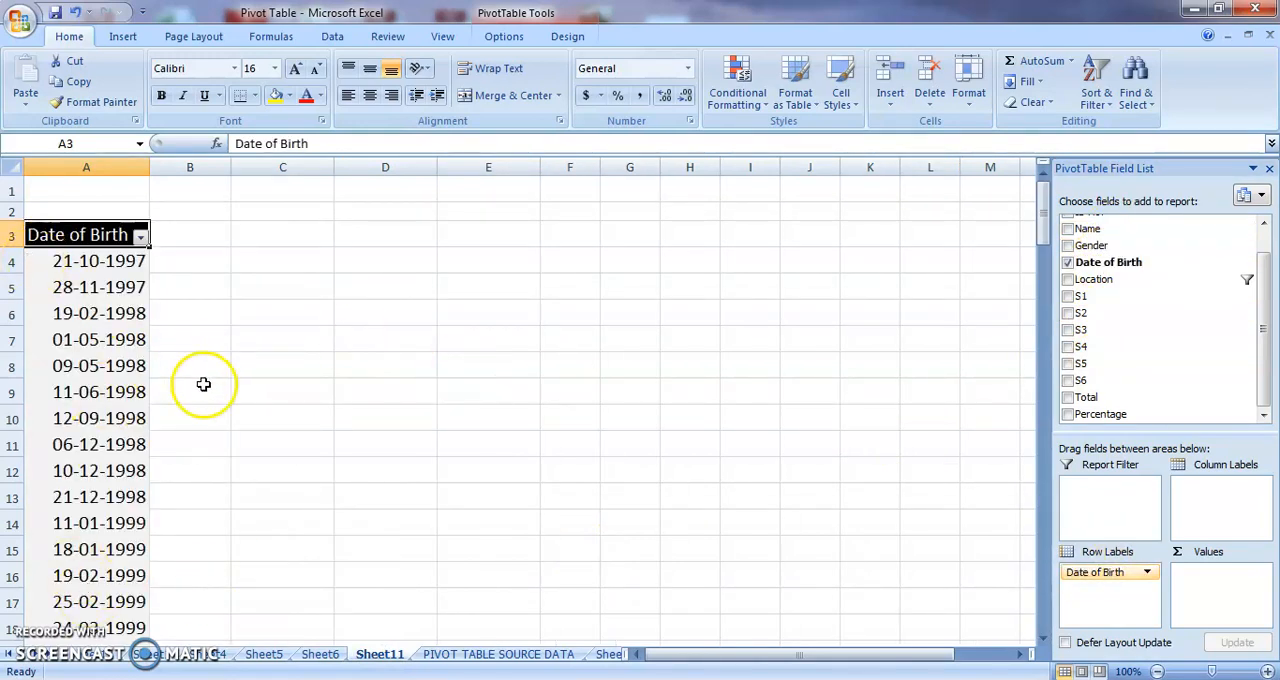
drag(1092, 228, 1106, 589)
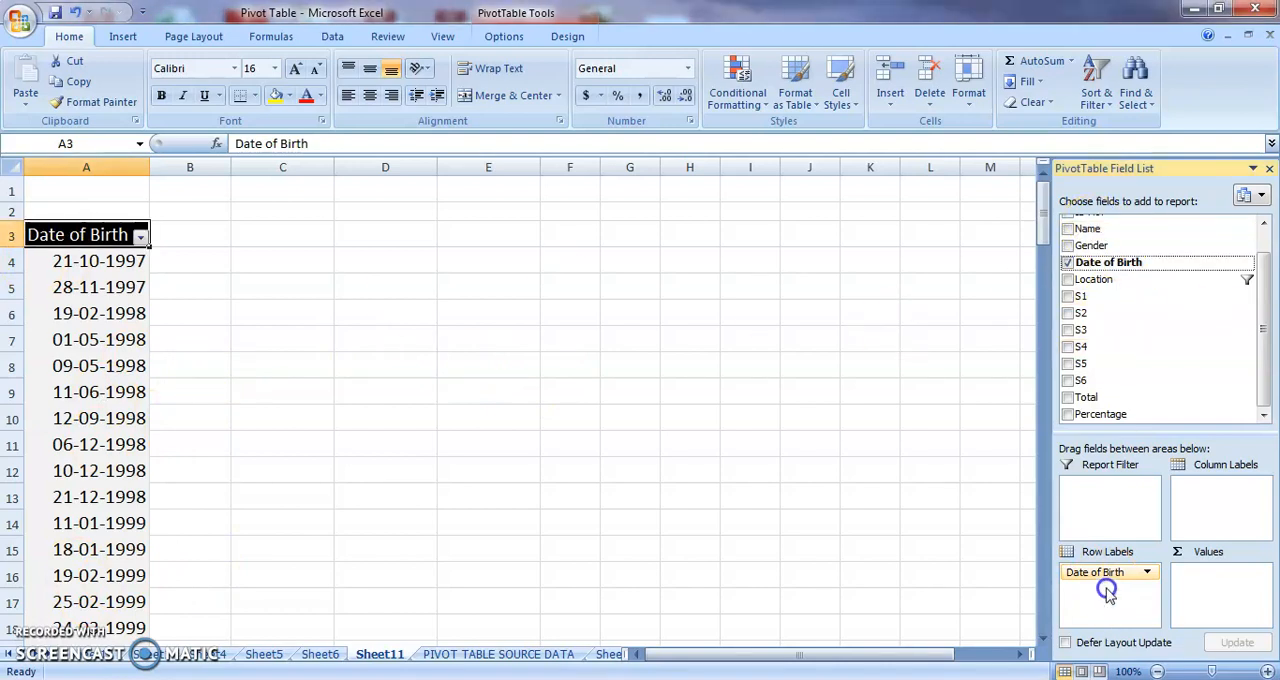
drag(1099, 231, 1112, 593)
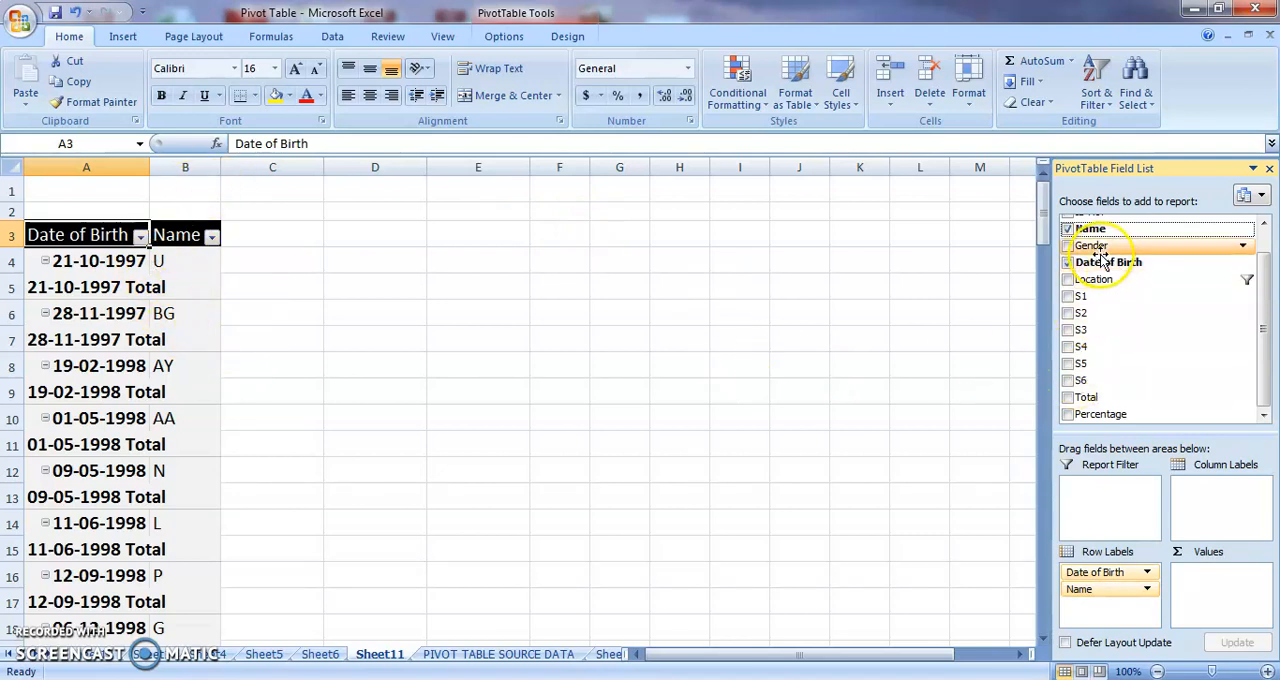
Add Gender as the pivot table's column label and summarise Name as a count in the values area.
drag(1100, 250, 1219, 500)
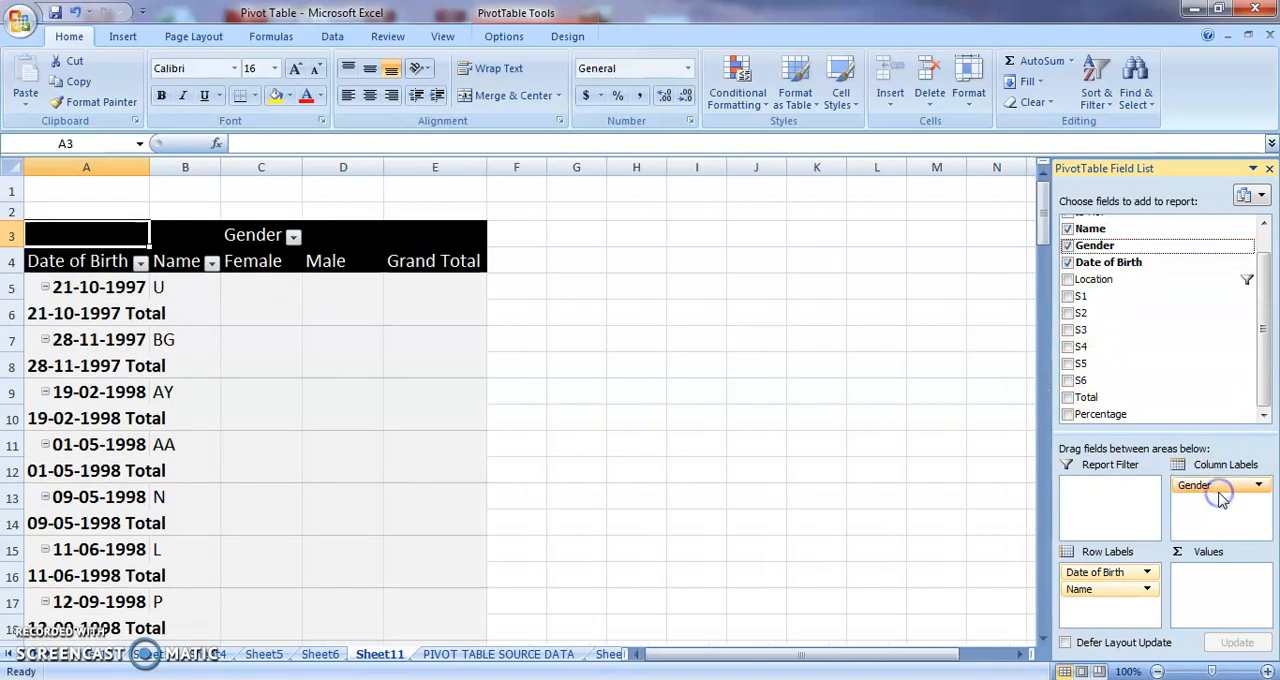
click(1108, 232)
drag(1108, 232, 1217, 584)
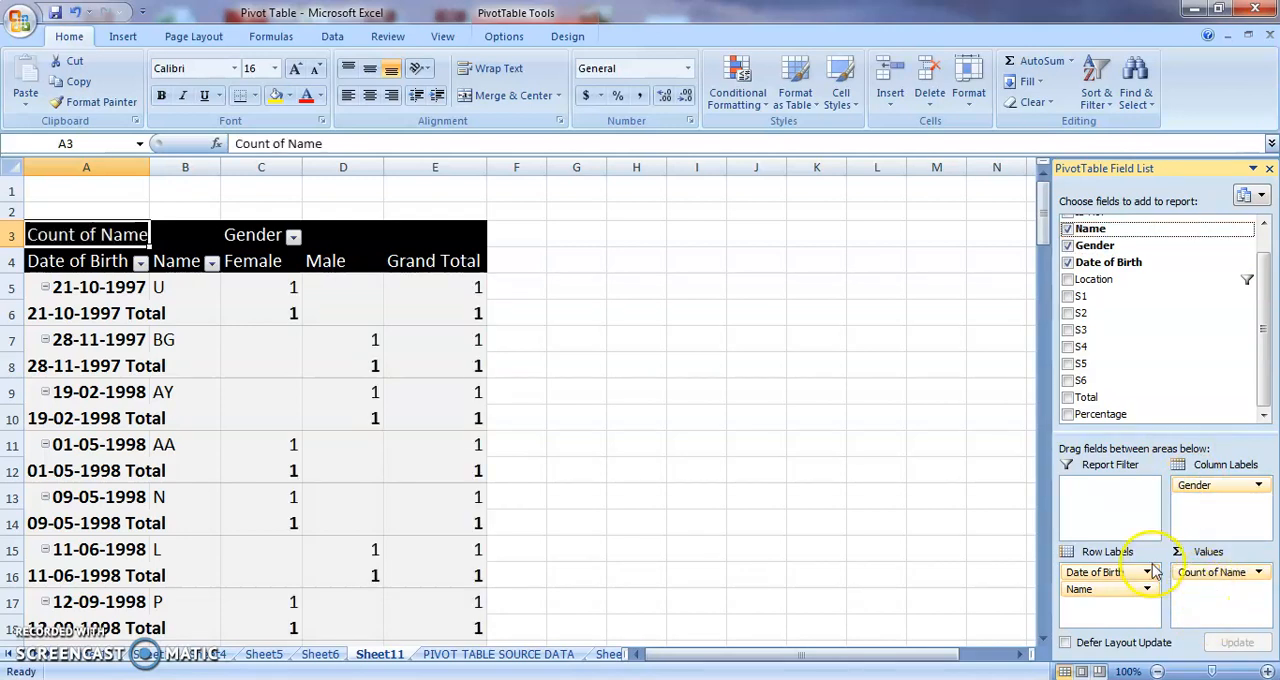
Turn off the subtotals in the pivot table.
mouse_move(1048, 214)
mouse_down()
mouse_move(1047, 285)
mouse_move(1034, 197)
mouse_up()
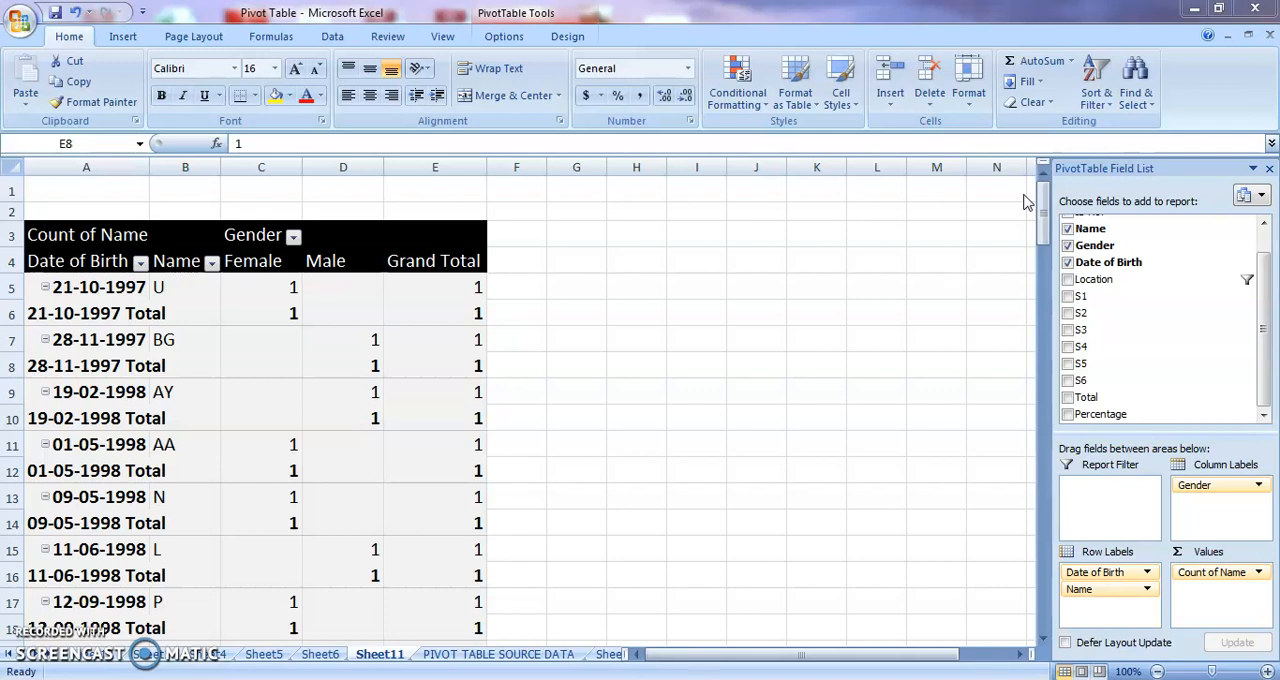
click(504, 37)
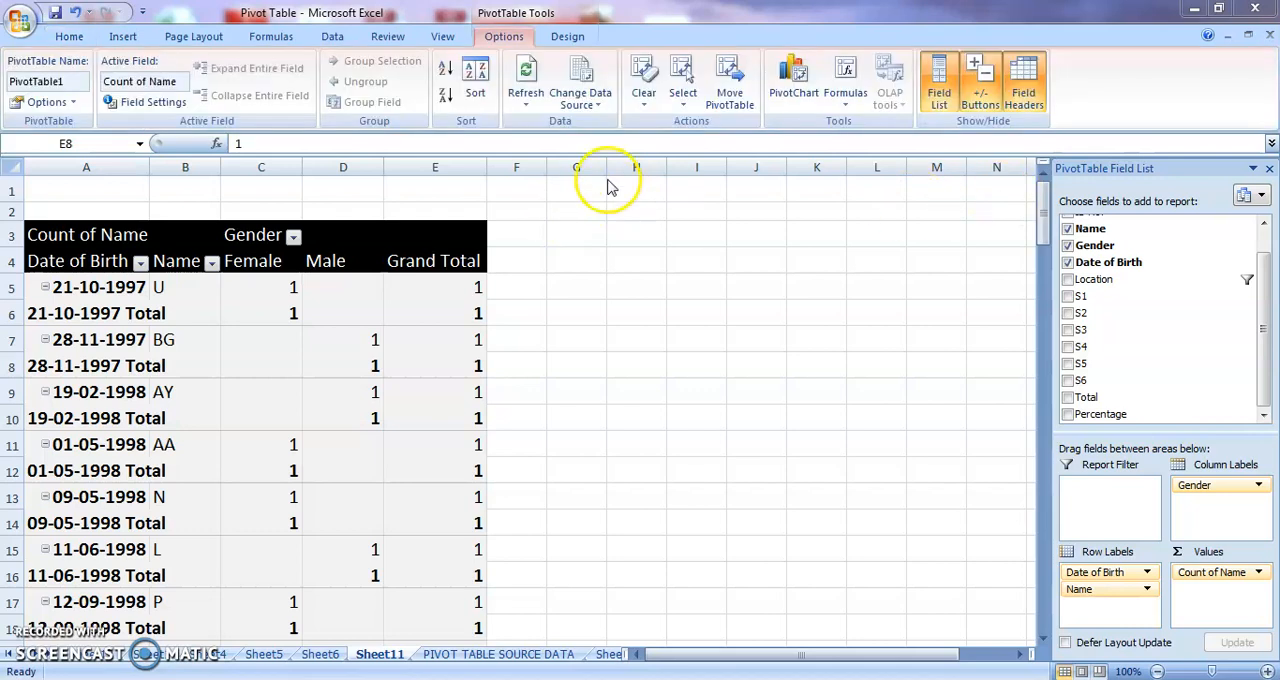
click(567, 37)
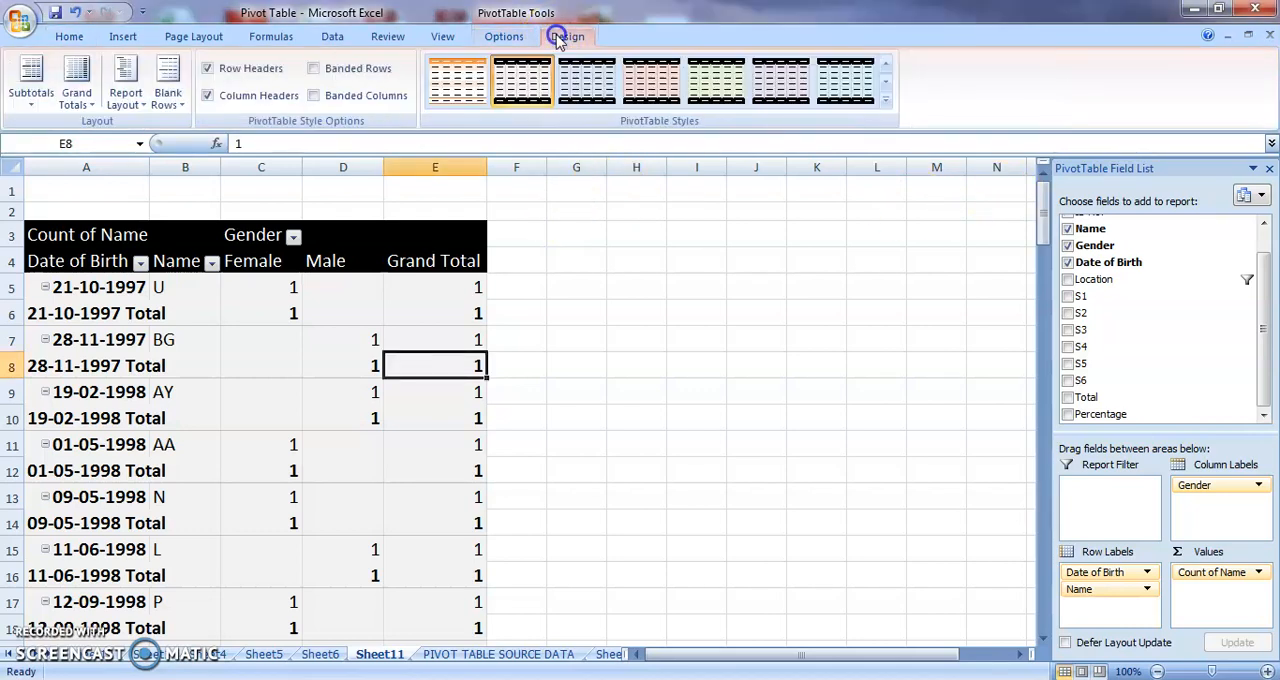
click(33, 100)
click(38, 135)
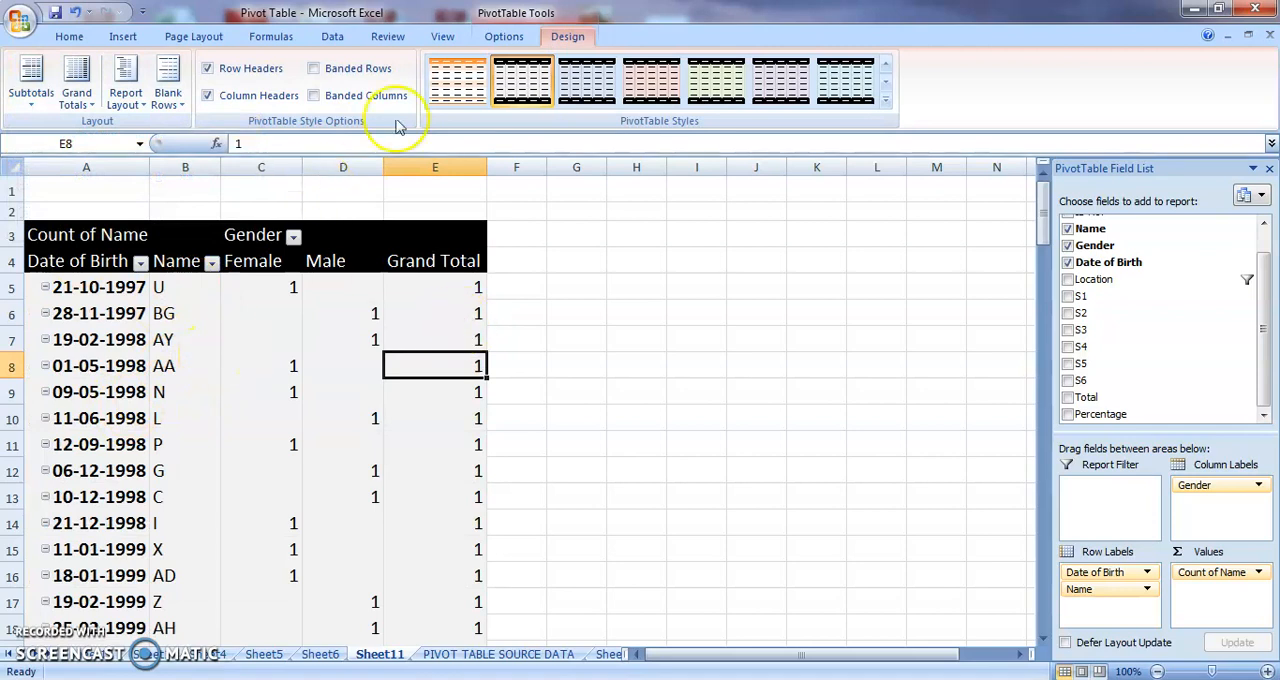
Collapse and re-expand the first Date of Birth entry, and hide the pivot table's +/- expand buttons.
click(506, 36)
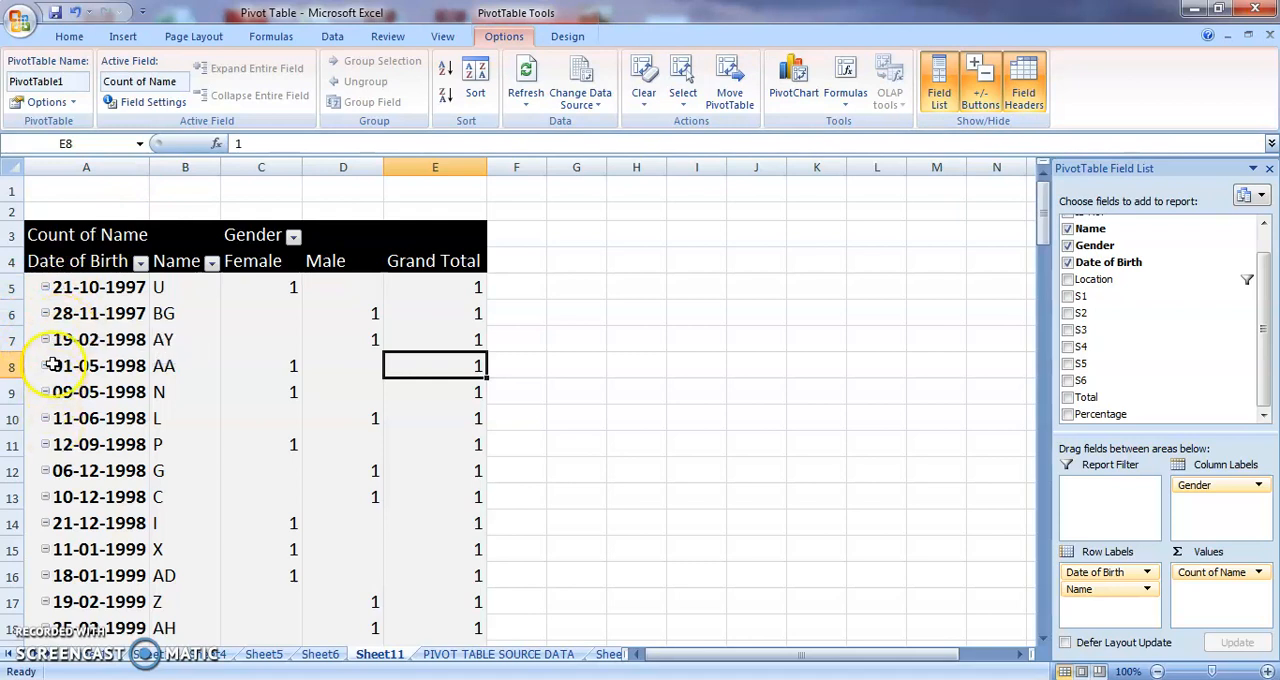
click(45, 289)
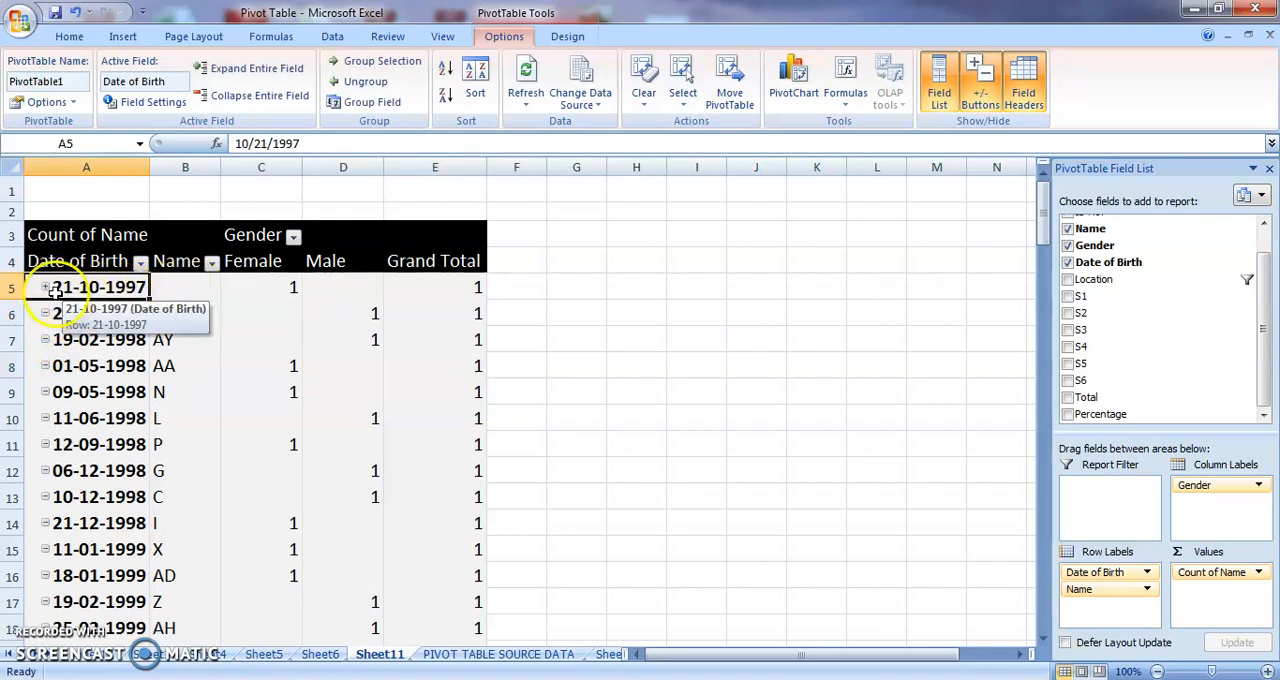
click(50, 288)
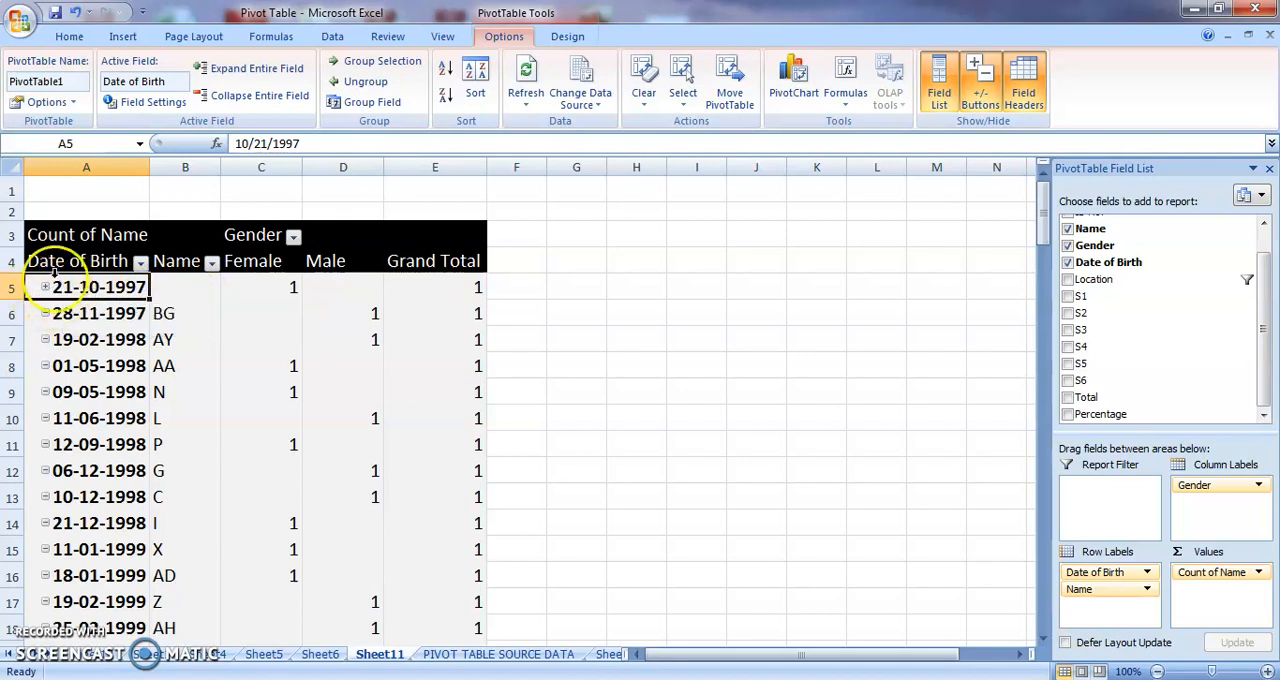
click(46, 287)
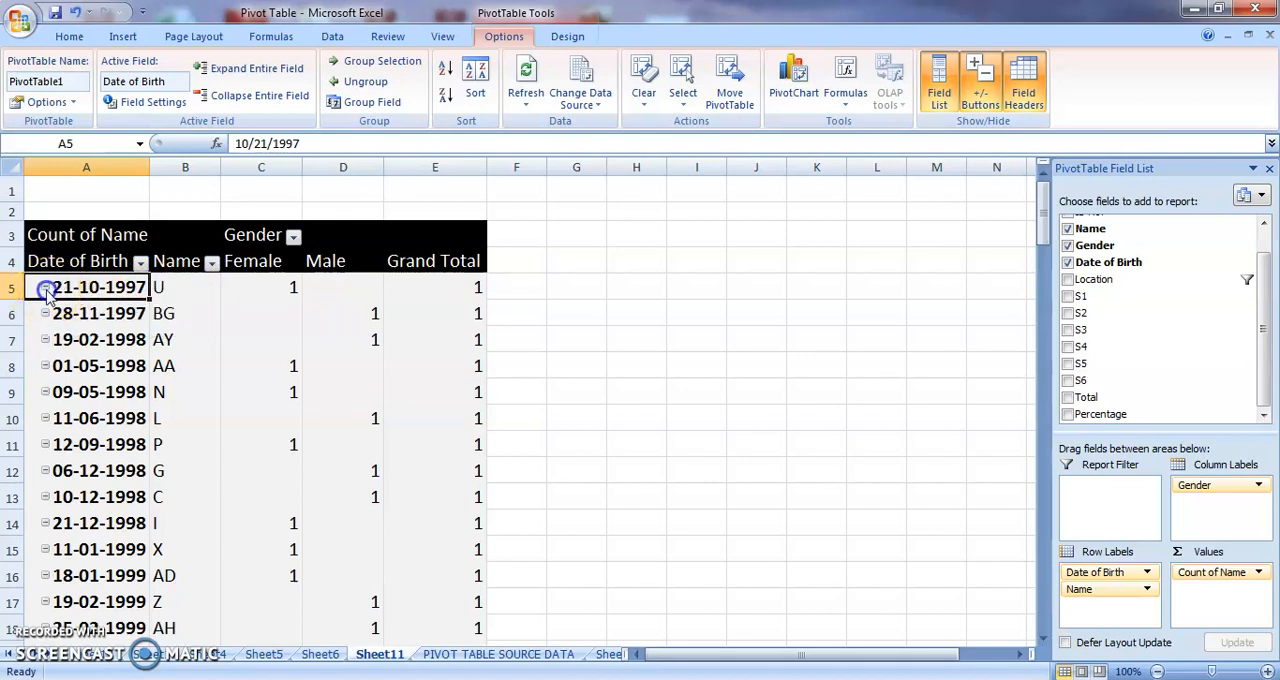
click(66, 392)
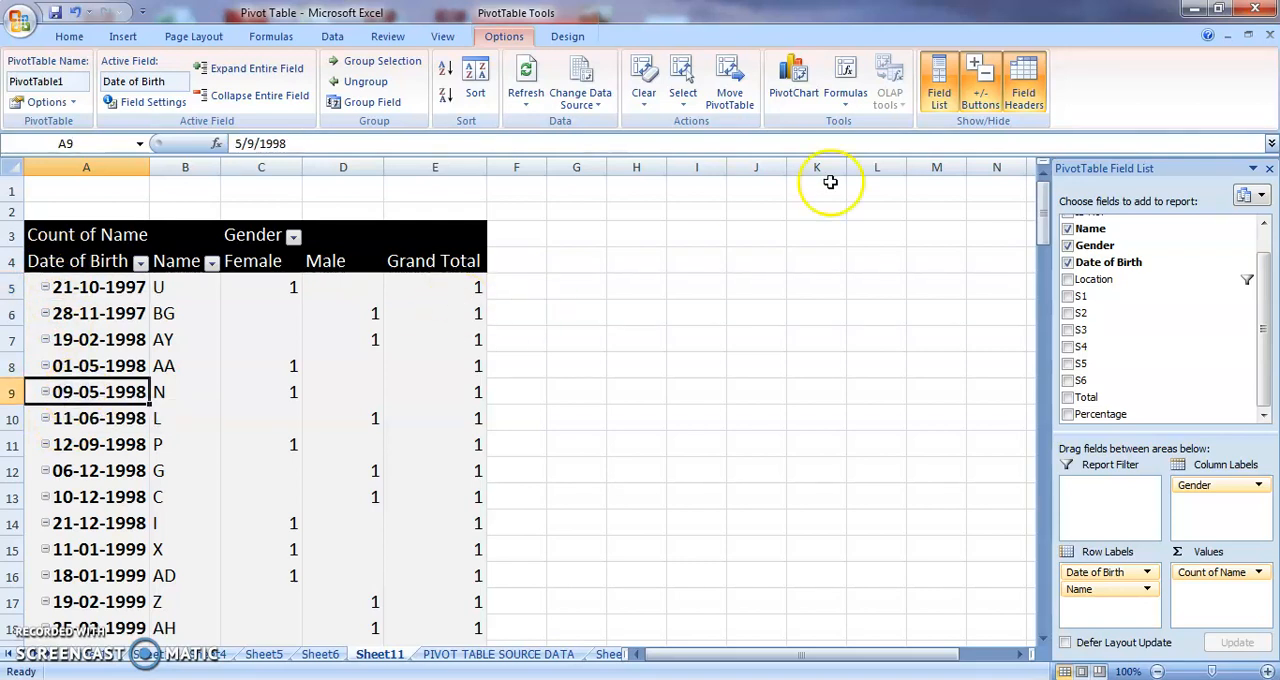
click(990, 100)
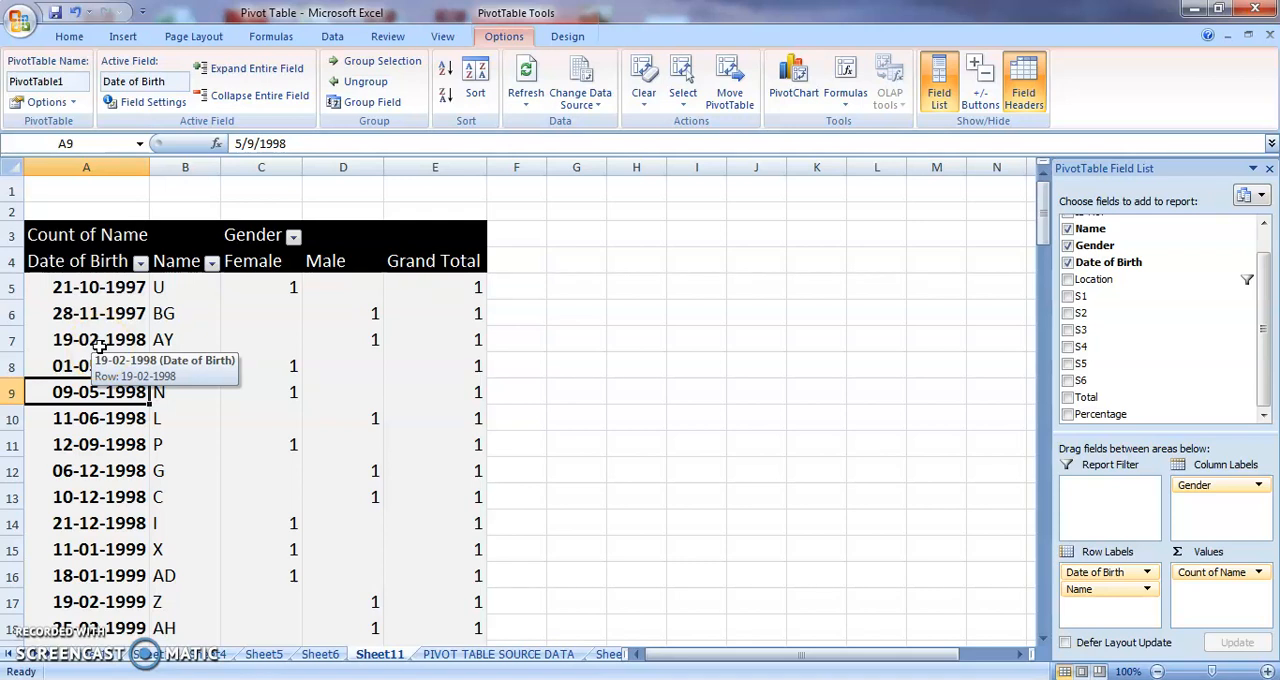
Select all the Date of Birth row items and group them by Years only.
click(86, 284)
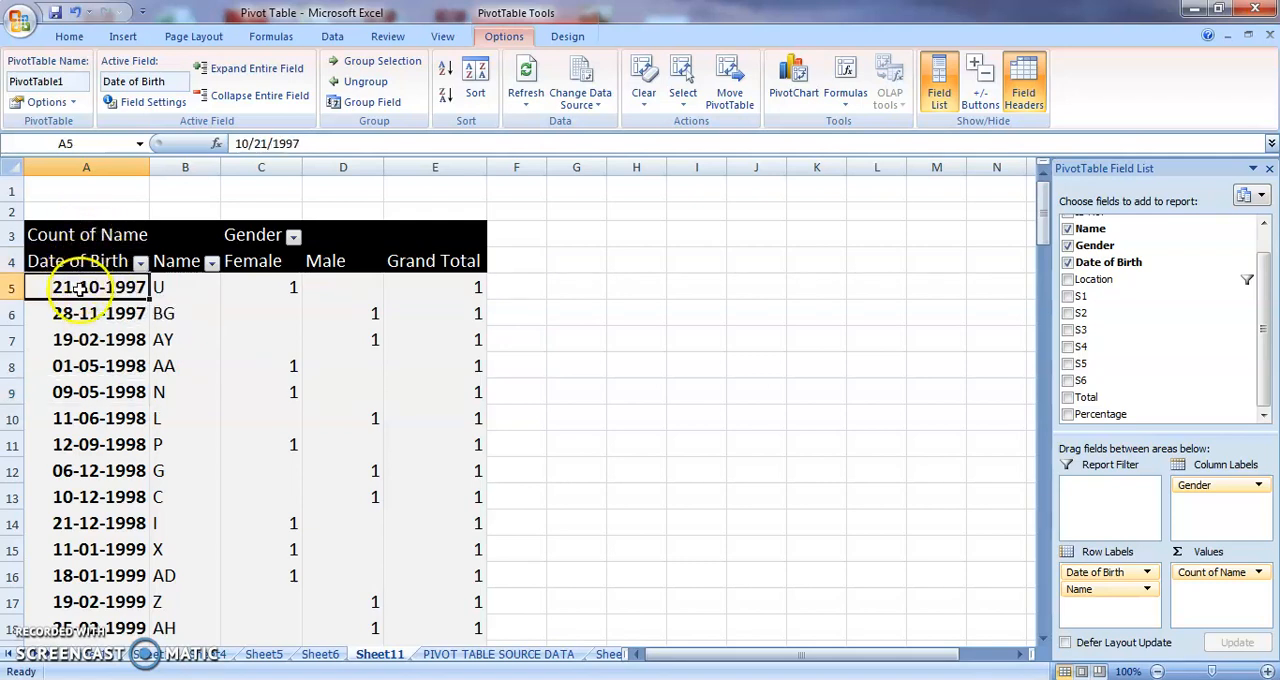
click(72, 270)
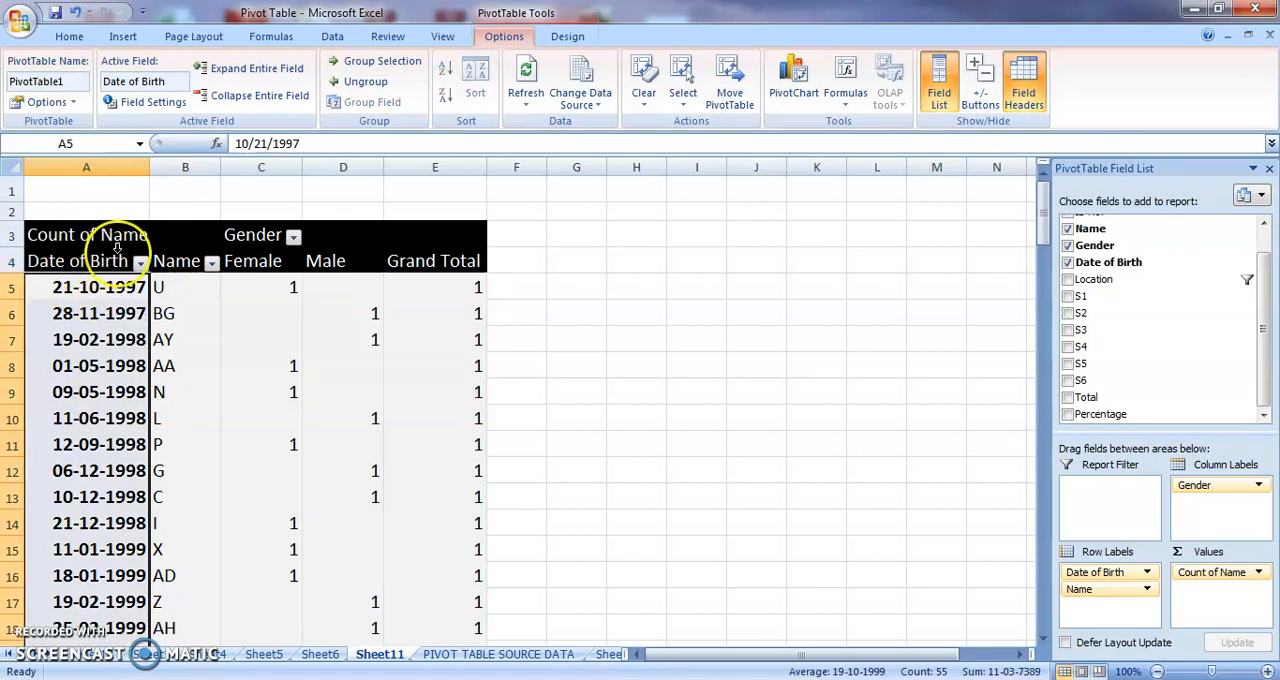
click(414, 70)
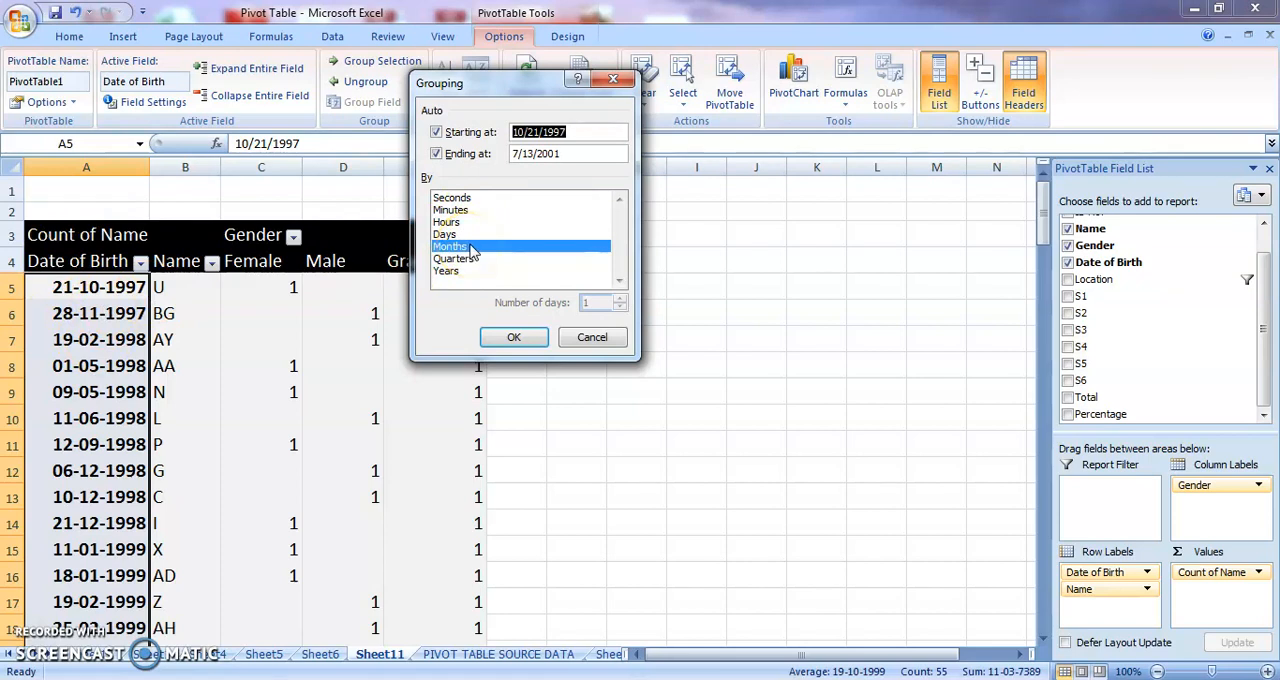
click(452, 272)
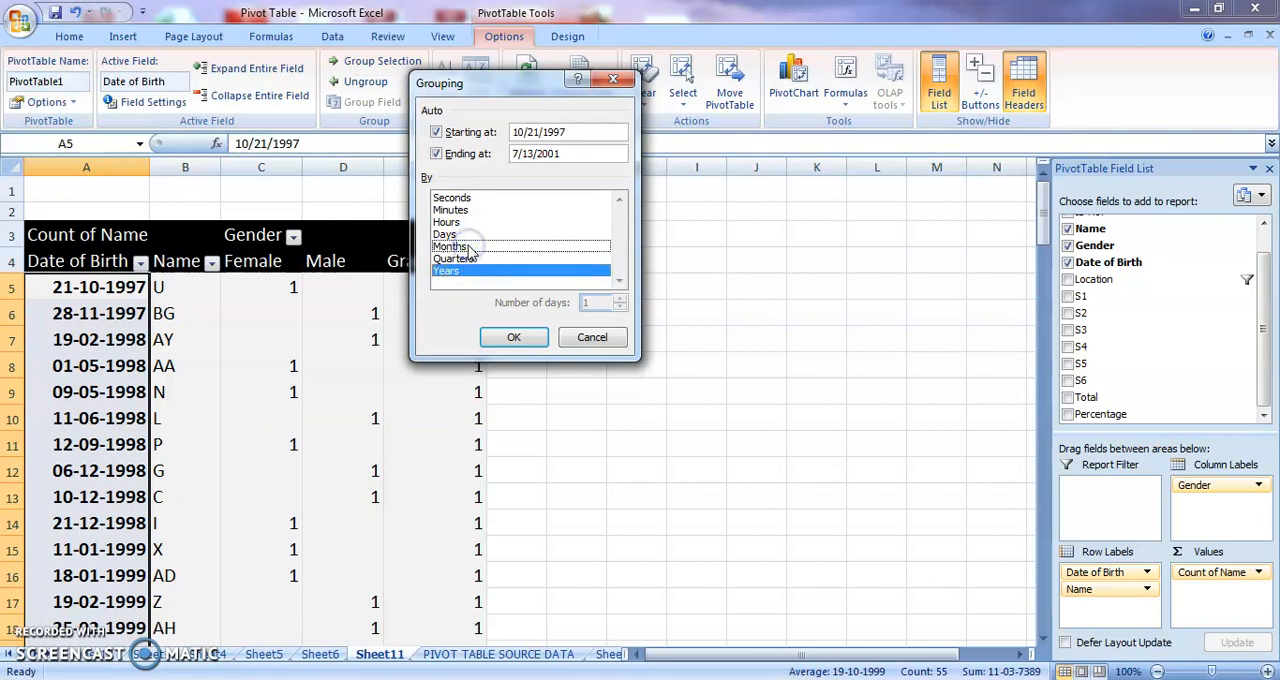
click(528, 340)
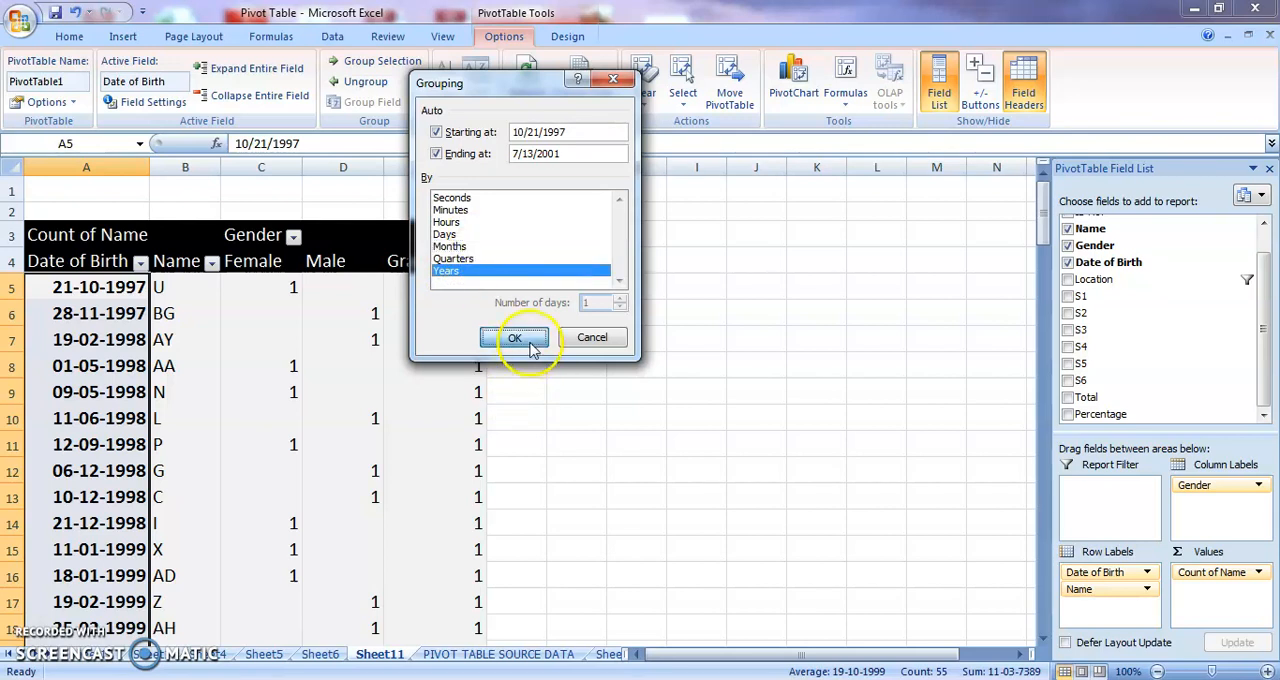
Extend the Date of Birth grouping to use Months as well as Years.
click(1044, 217)
mouse_move(1044, 217)
mouse_down()
mouse_move(1066, 320)
mouse_move(1048, 205)
mouse_up()
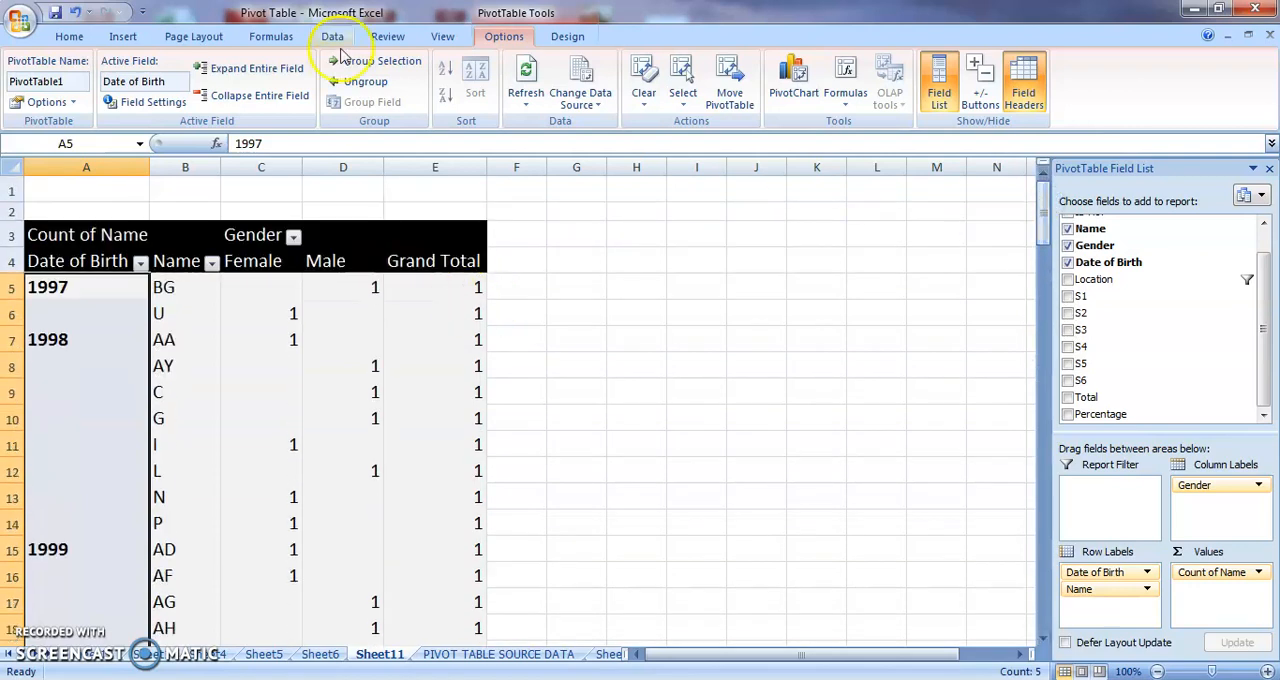
click(371, 63)
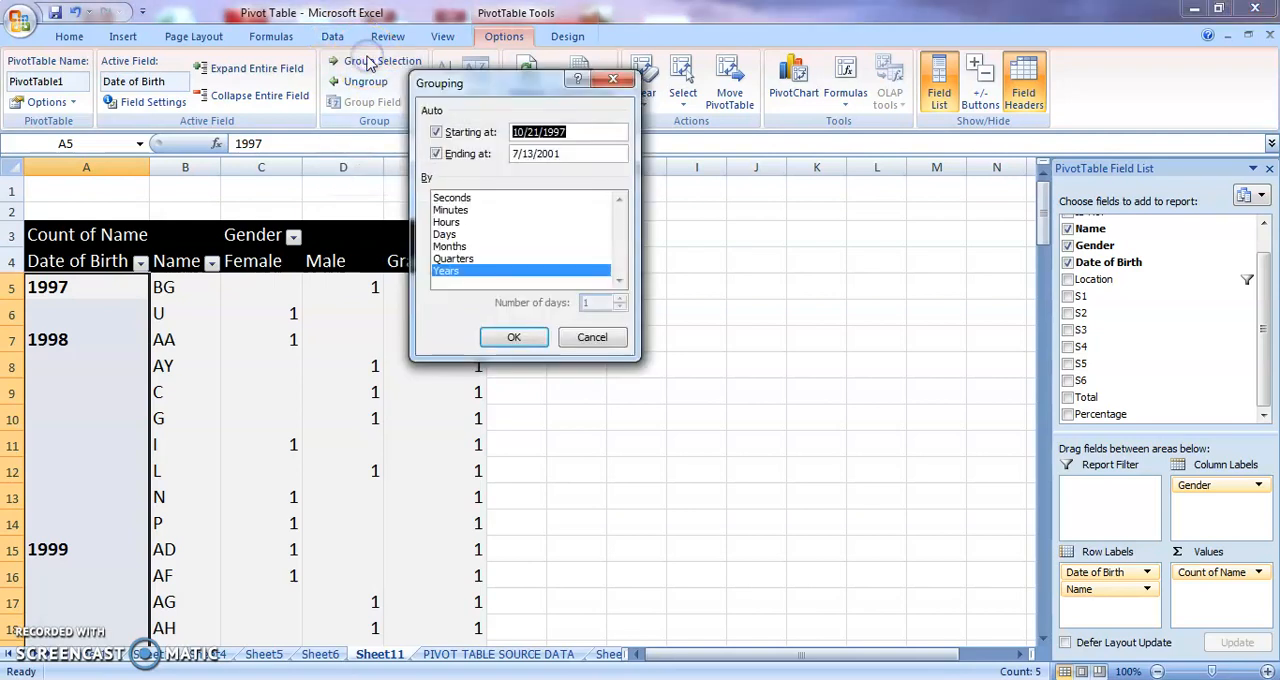
click(450, 247)
click(512, 336)
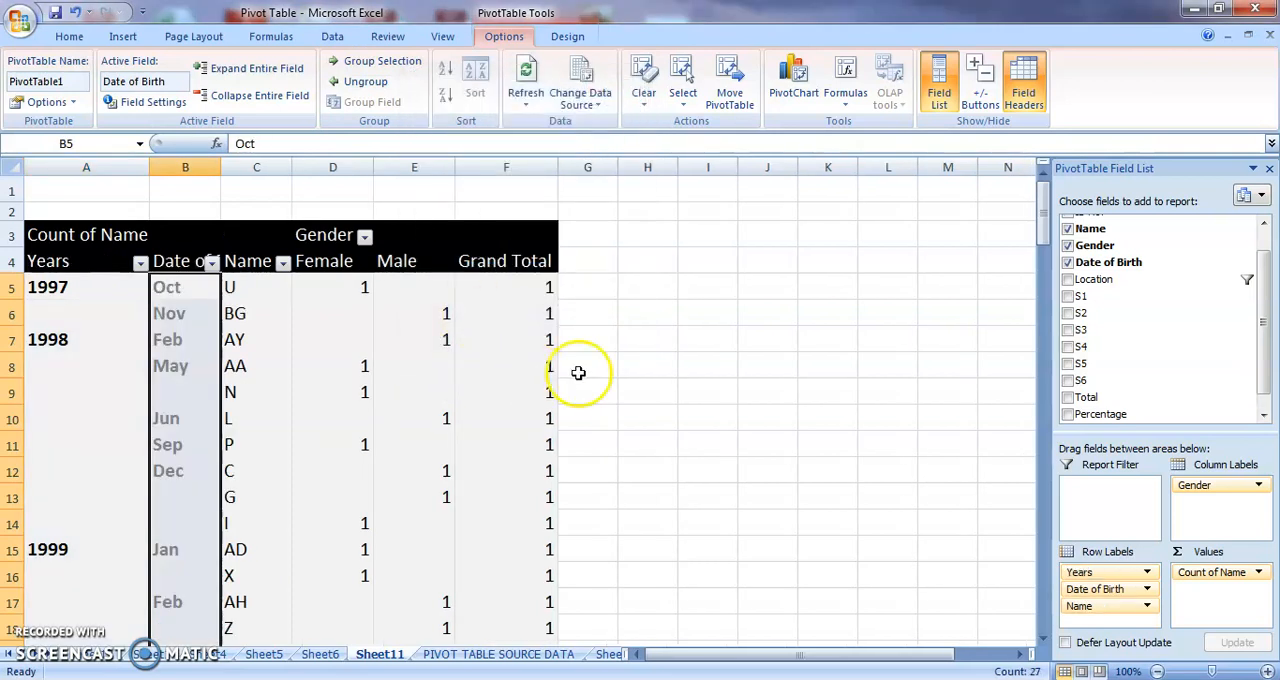
Add Days to the Date of Birth grouping alongside Months and Years.
click(650, 363)
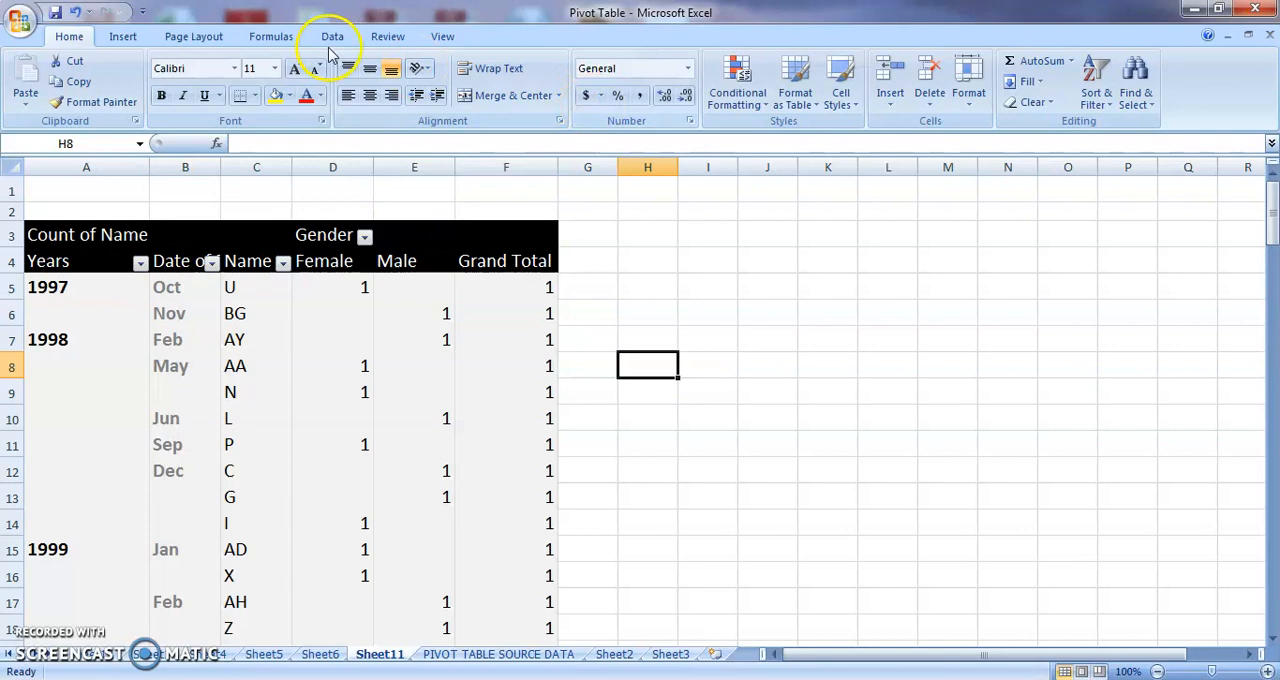
click(212, 365)
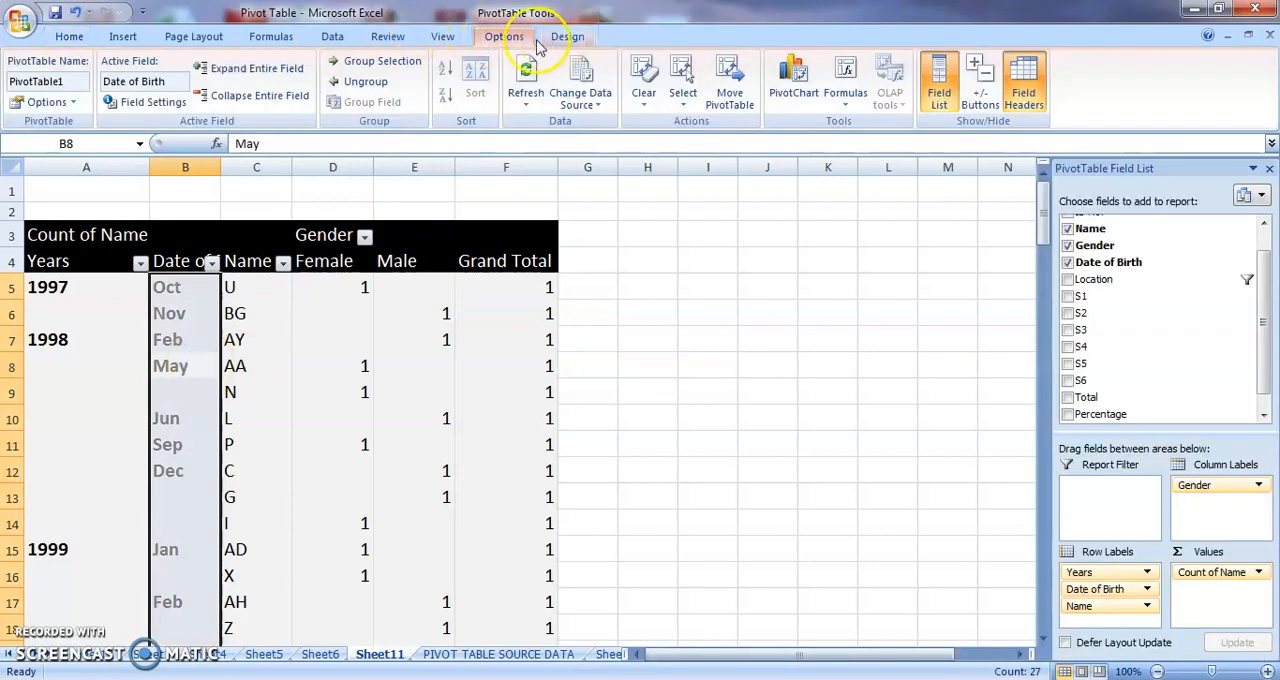
click(372, 61)
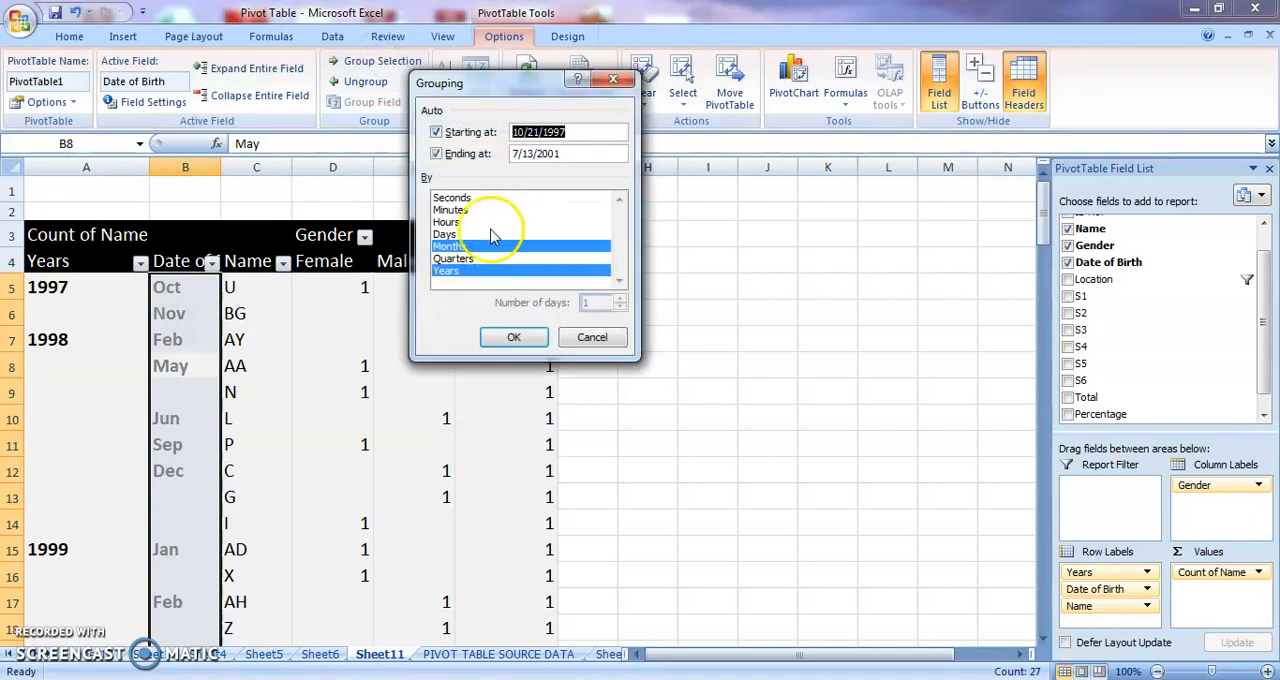
click(455, 235)
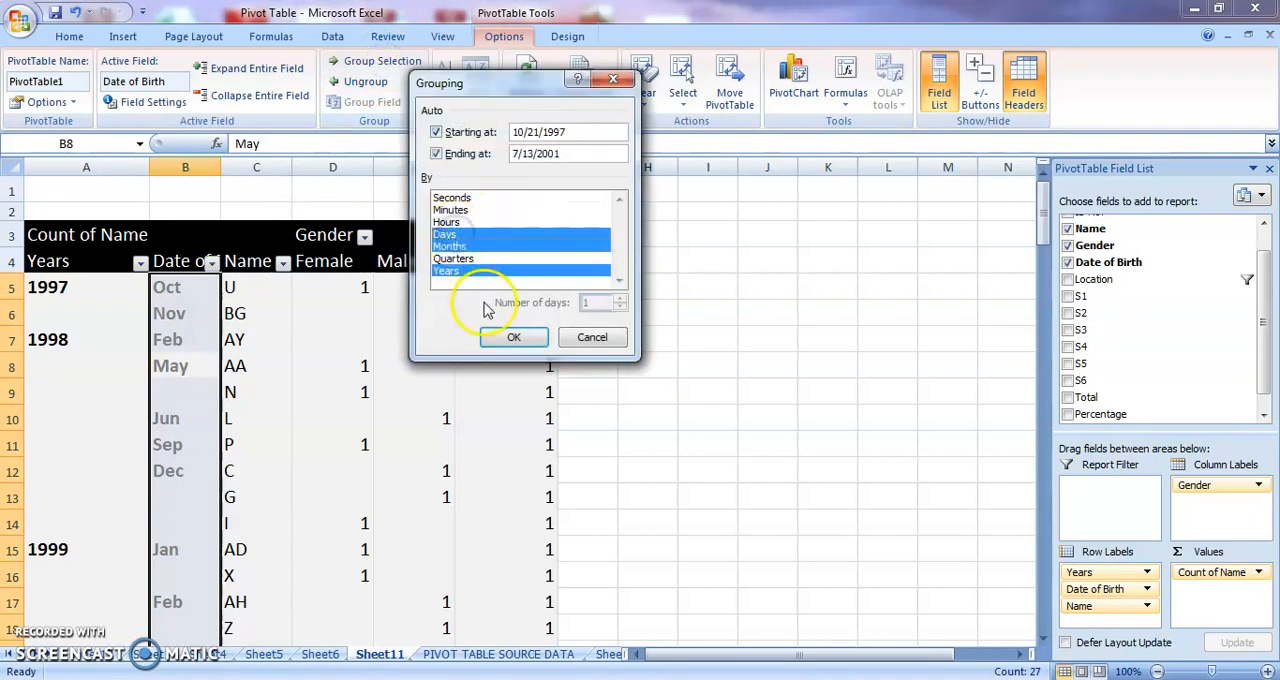
click(512, 340)
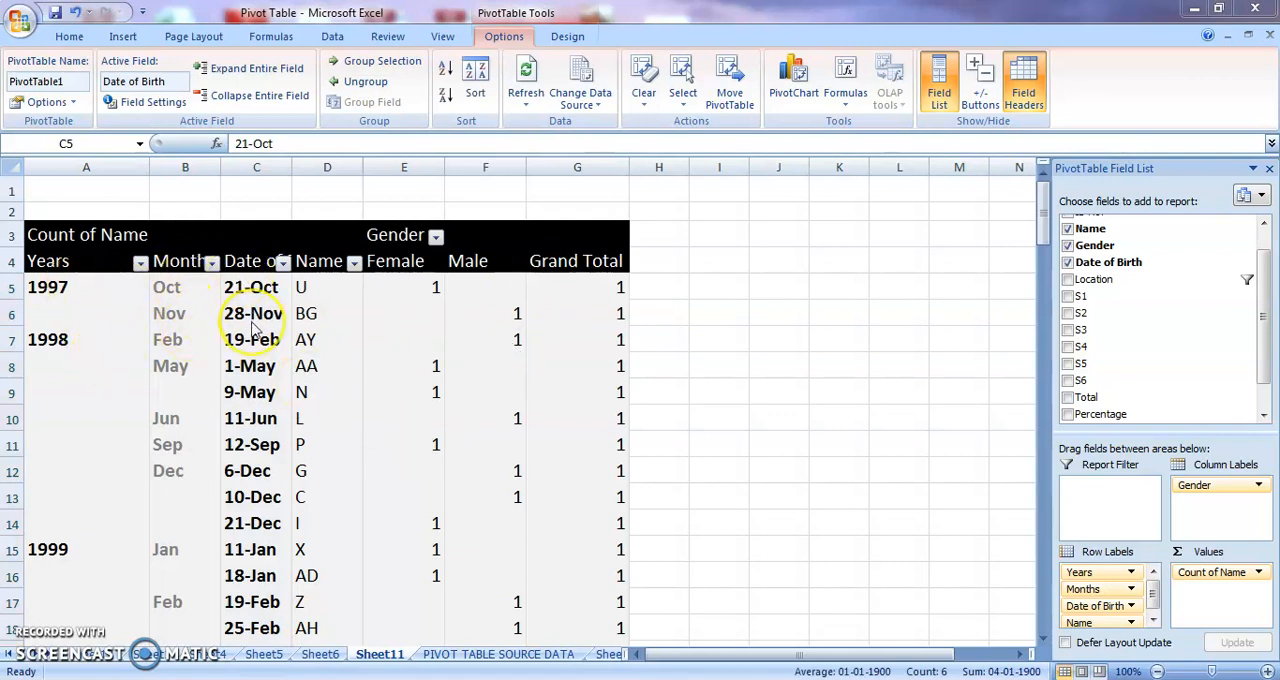
Remove Days from the Date of Birth grouping, keeping Months and Years selected.
click(287, 285)
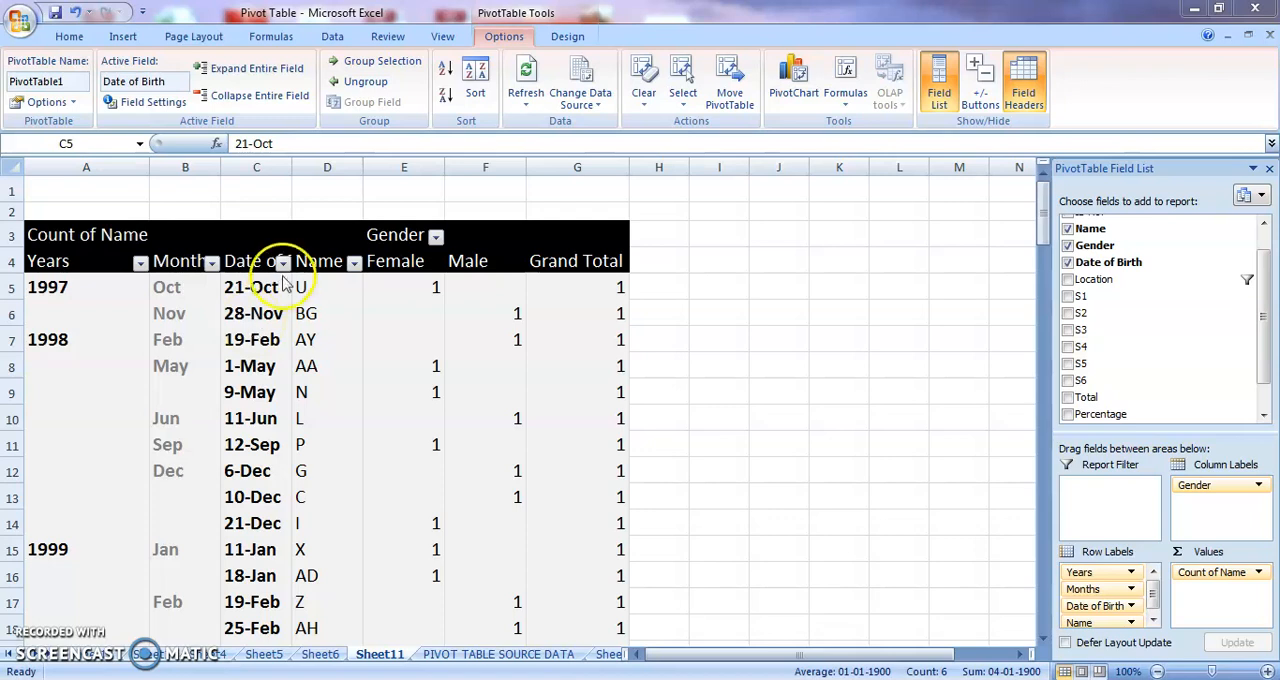
click(414, 63)
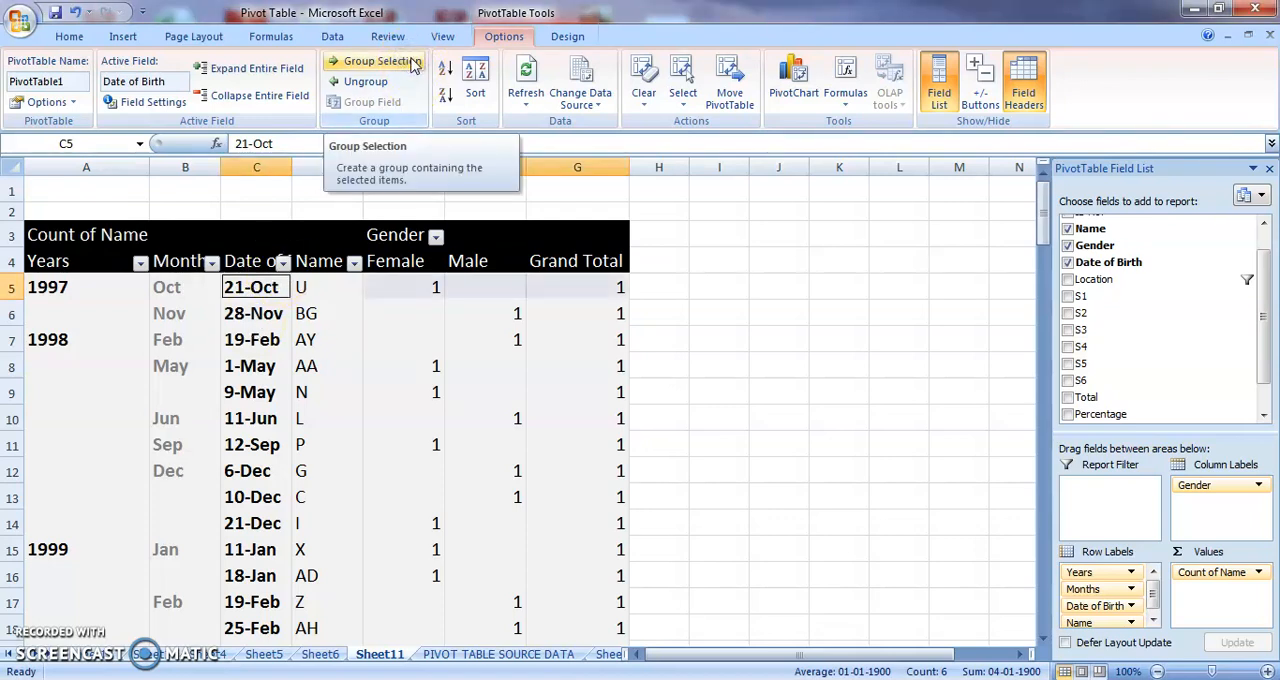
click(465, 236)
click(465, 236)
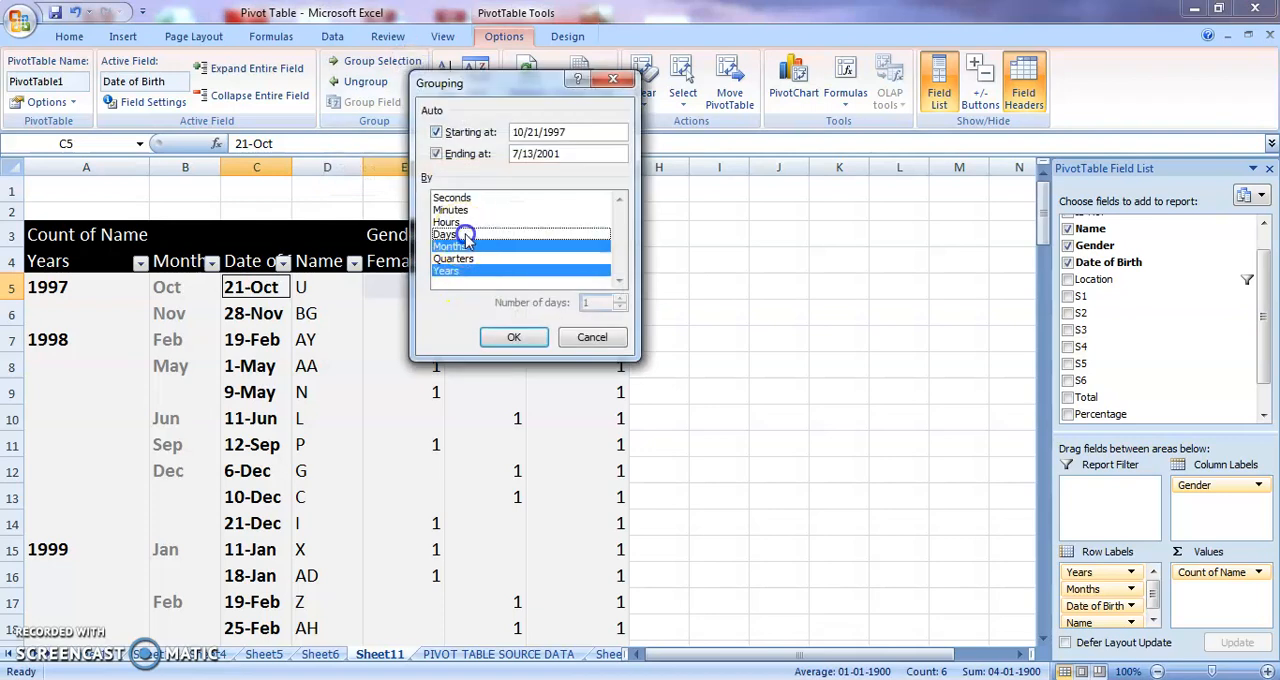
click(502, 334)
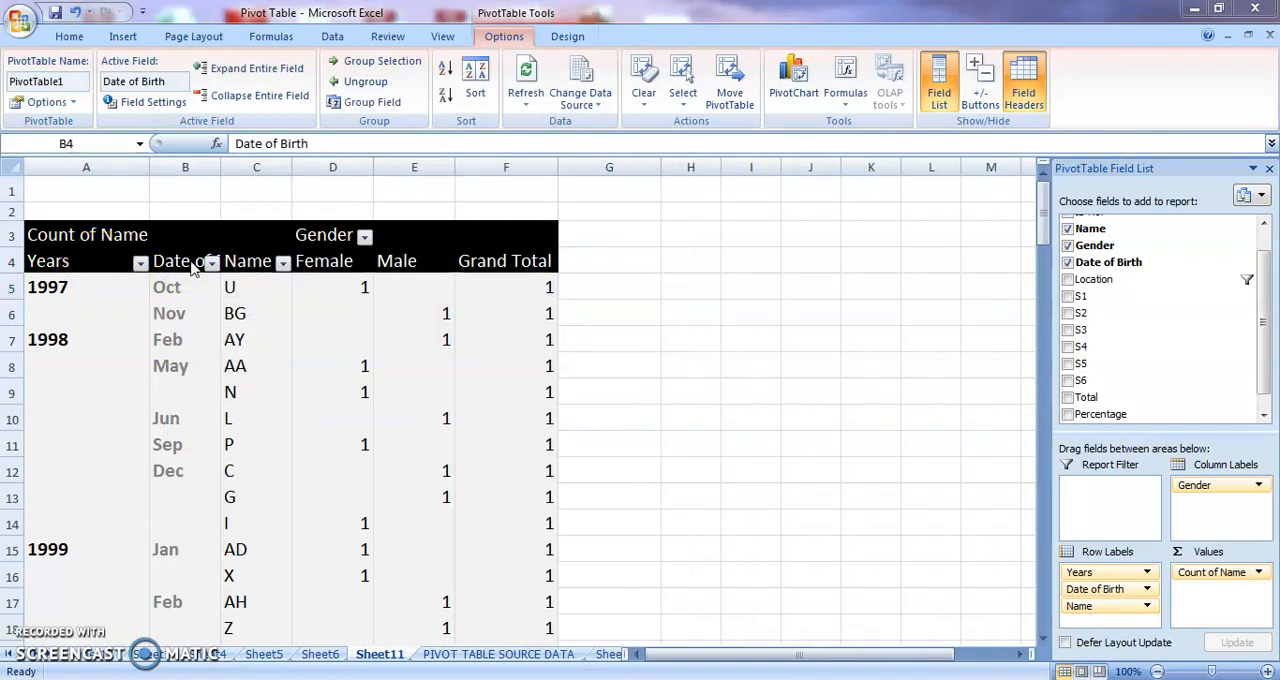
Rename the pivot table's Date of Birth row heading as Month.
click(316, 144)
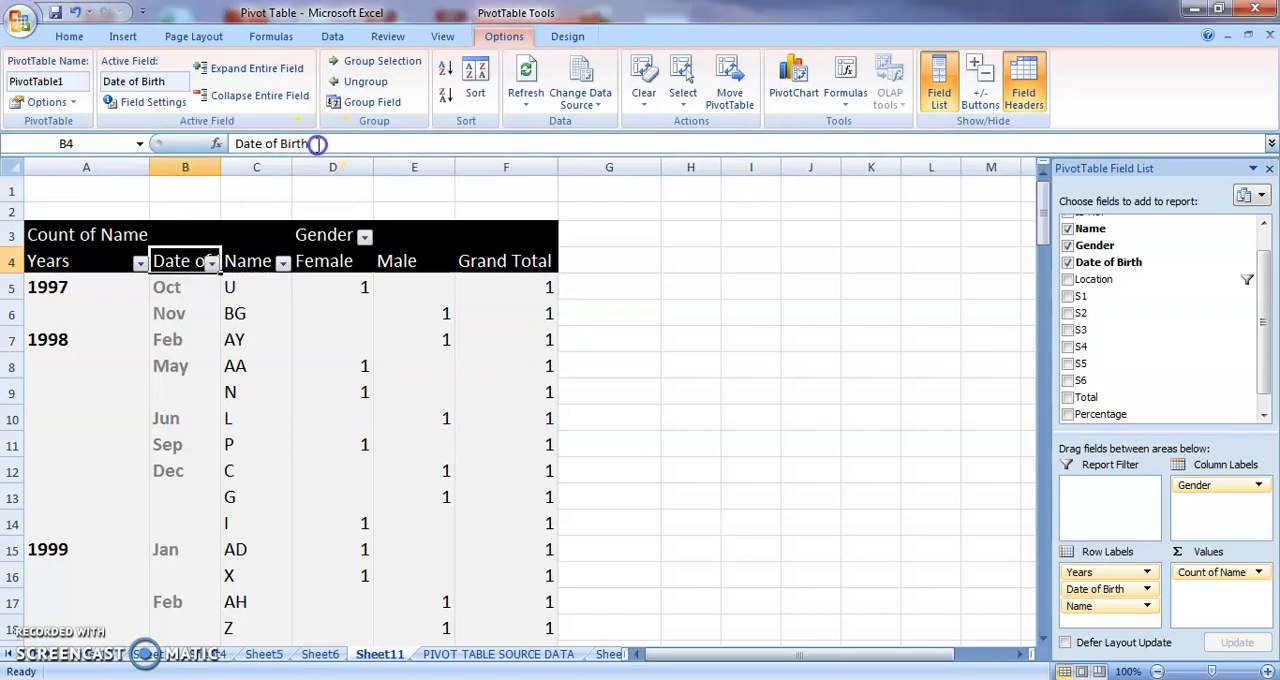
click(255, 143)
text(Month)
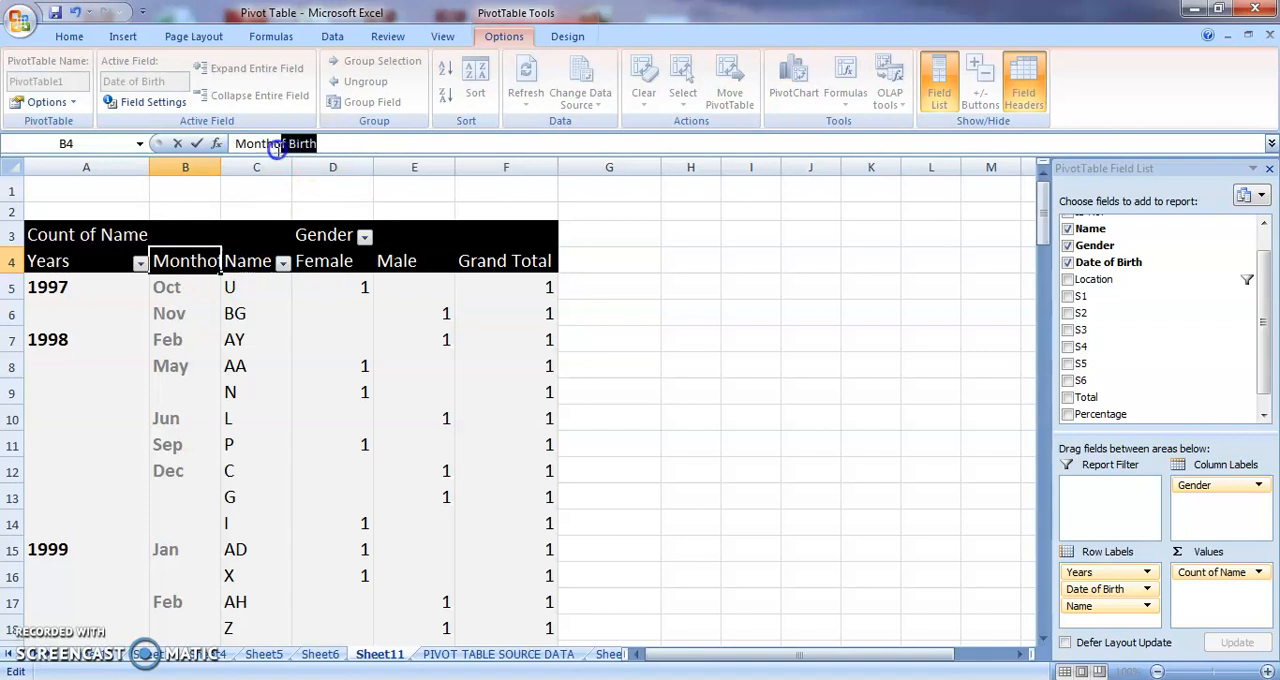
key(Delete)
click(508, 399)
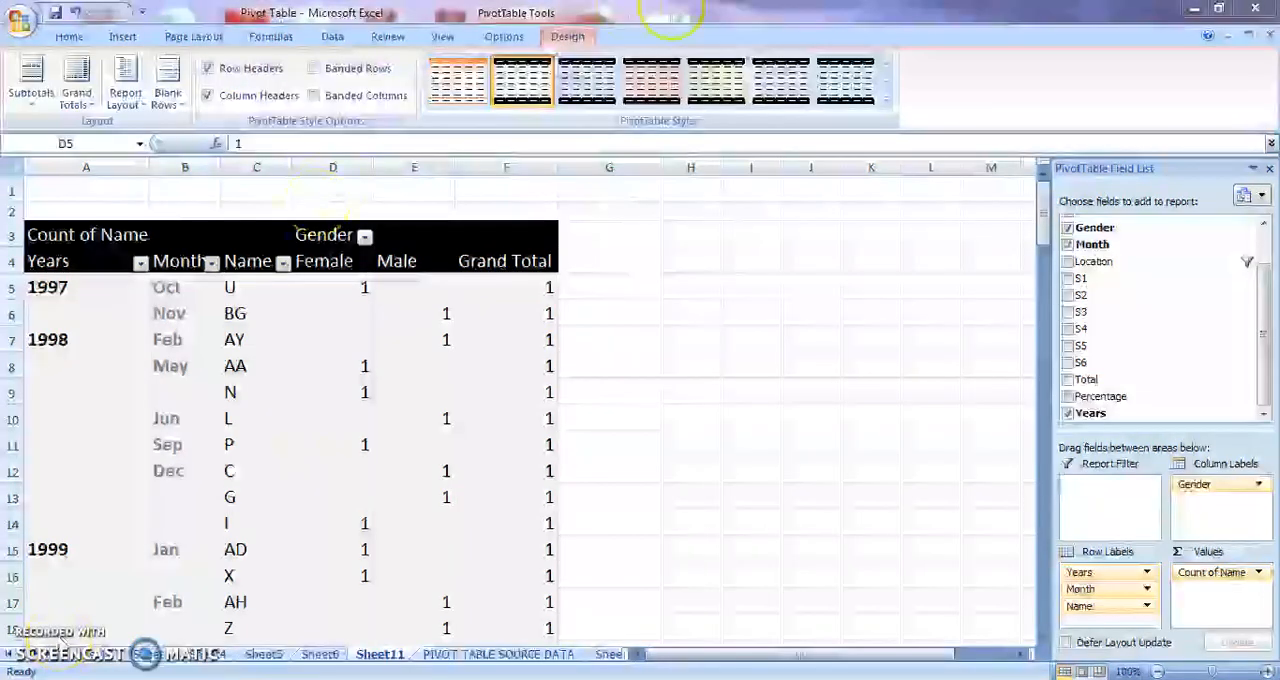
Turn grand totals off for rows and columns, and move the Years field from the row labels to the report filter.
click(80, 98)
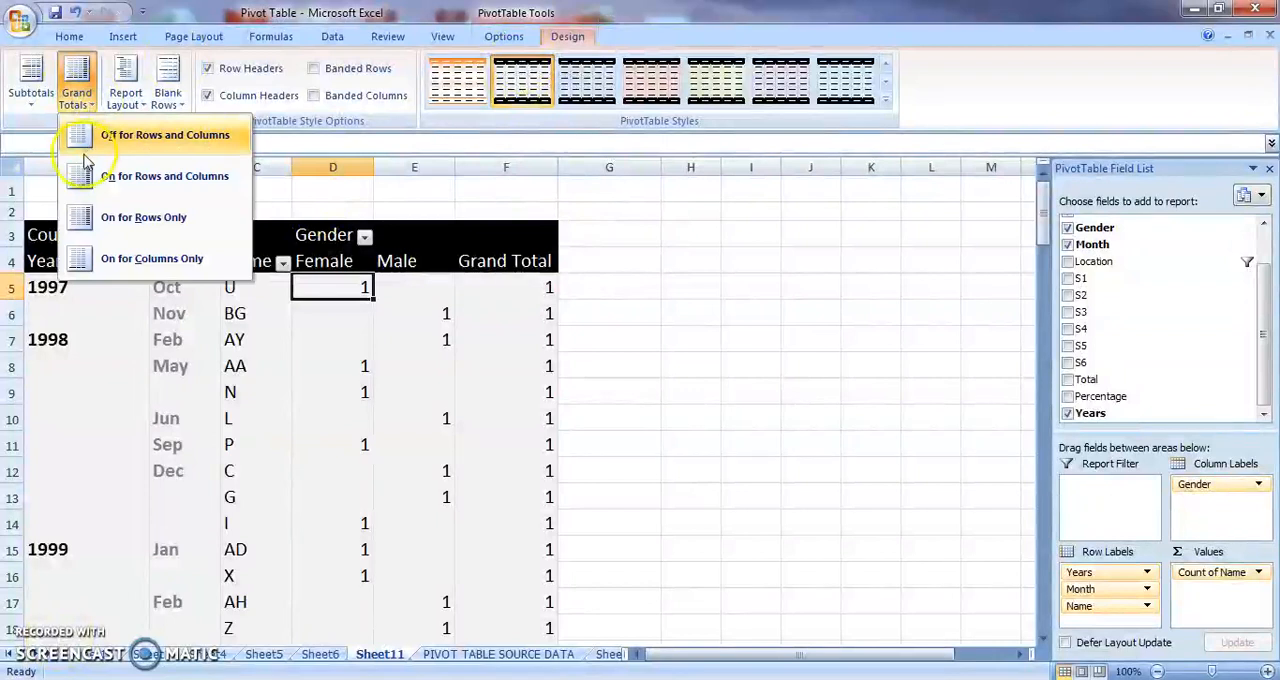
click(86, 138)
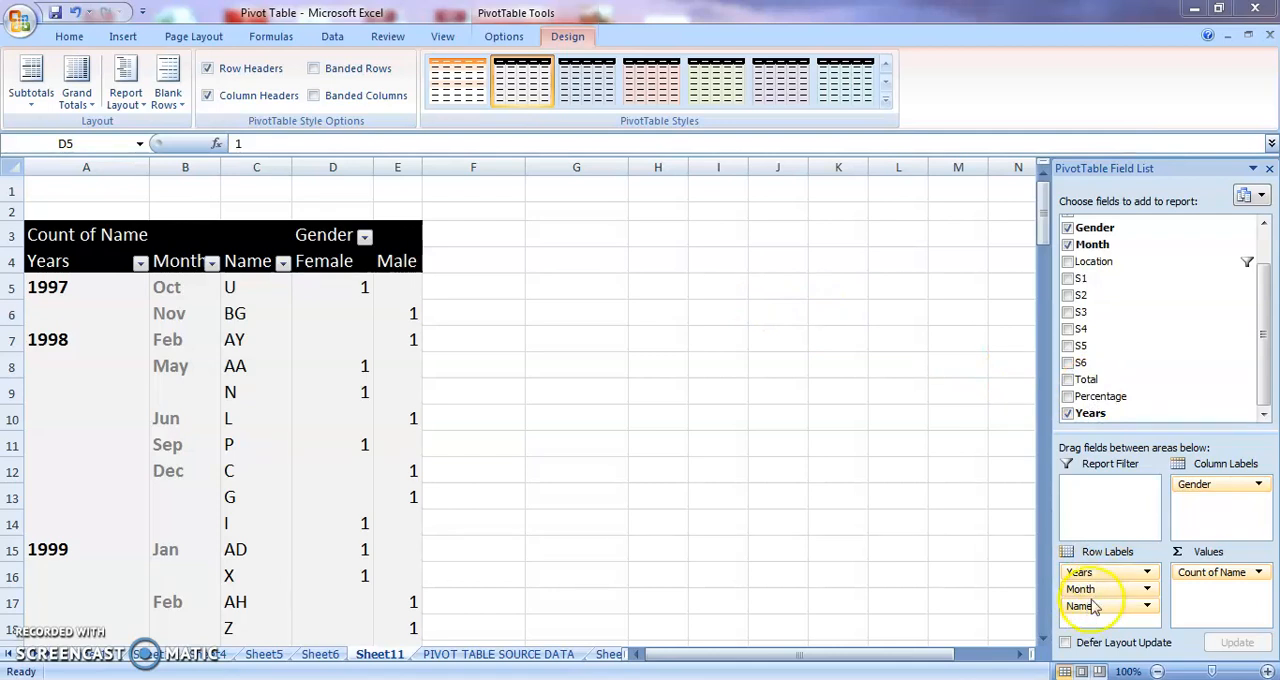
drag(1100, 577, 1107, 494)
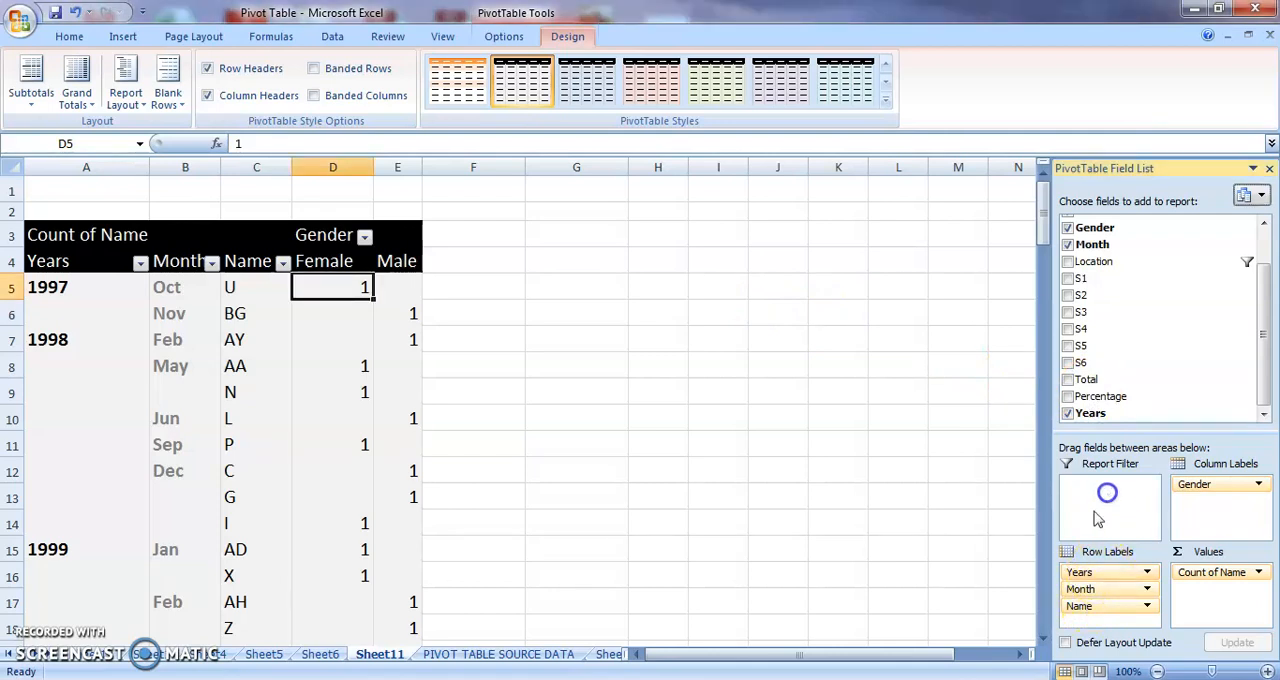
drag(1080, 575, 1097, 510)
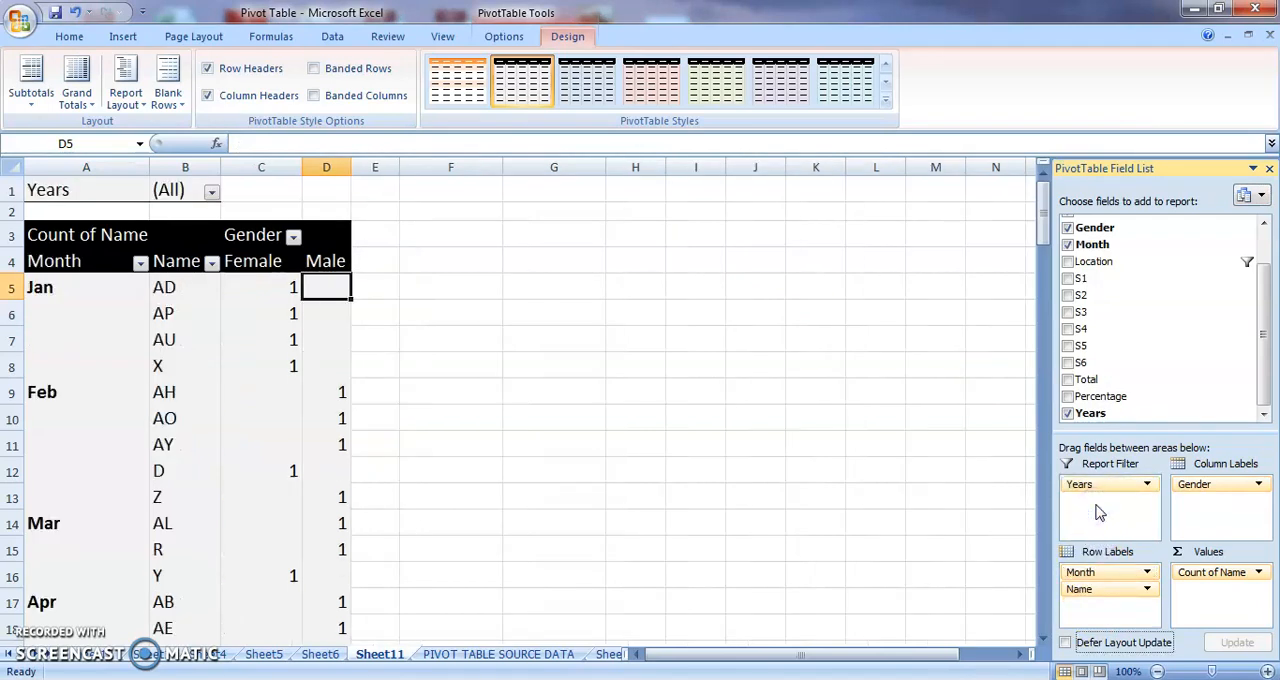
Filter the pivot table by Years to show only 2000.
click(212, 195)
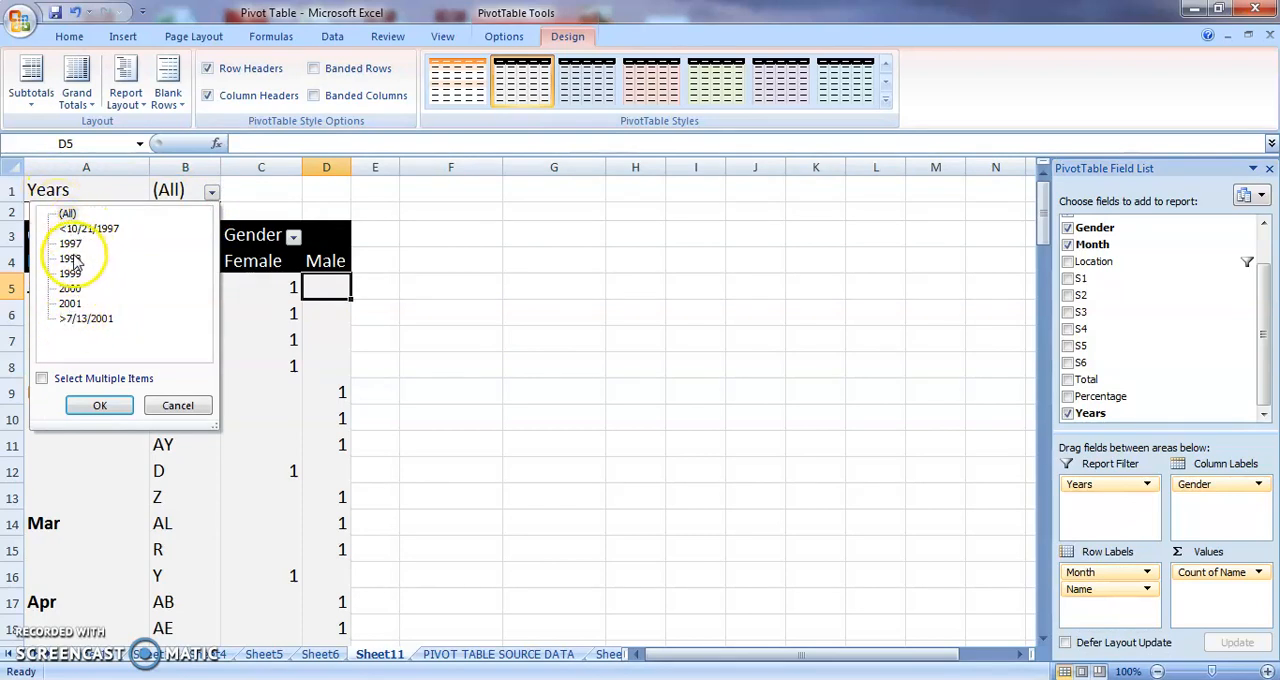
click(72, 289)
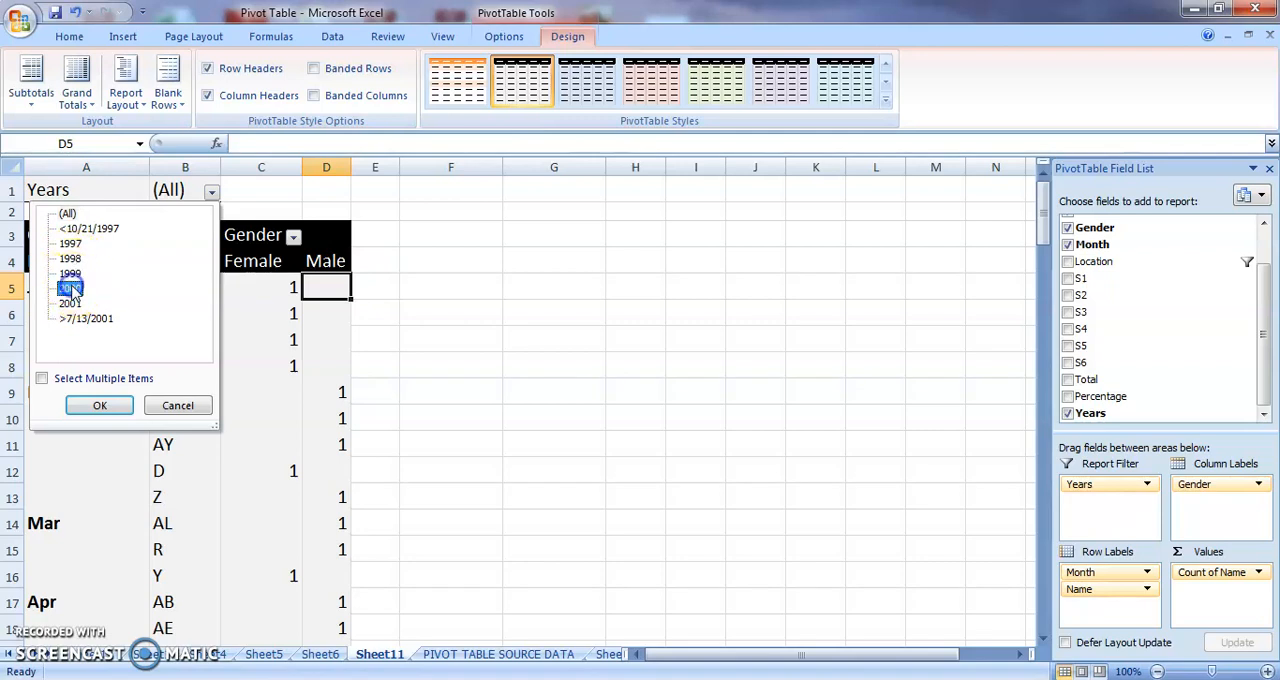
click(95, 407)
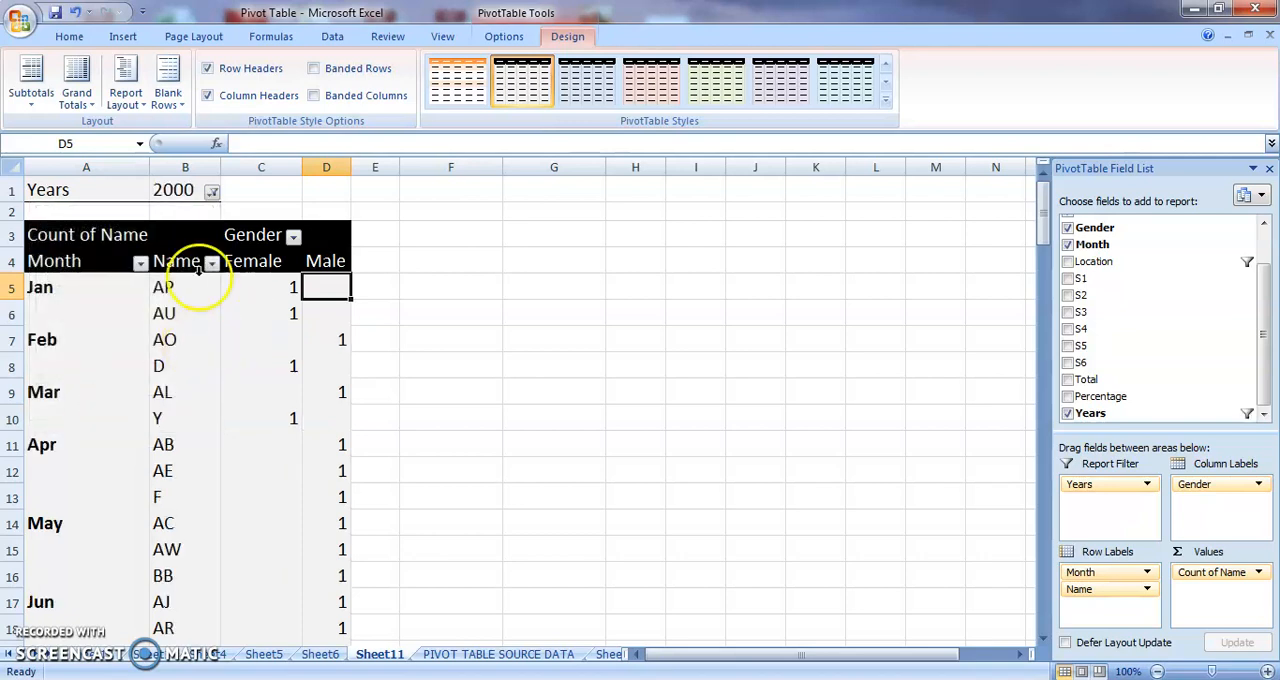
click(758, 210)
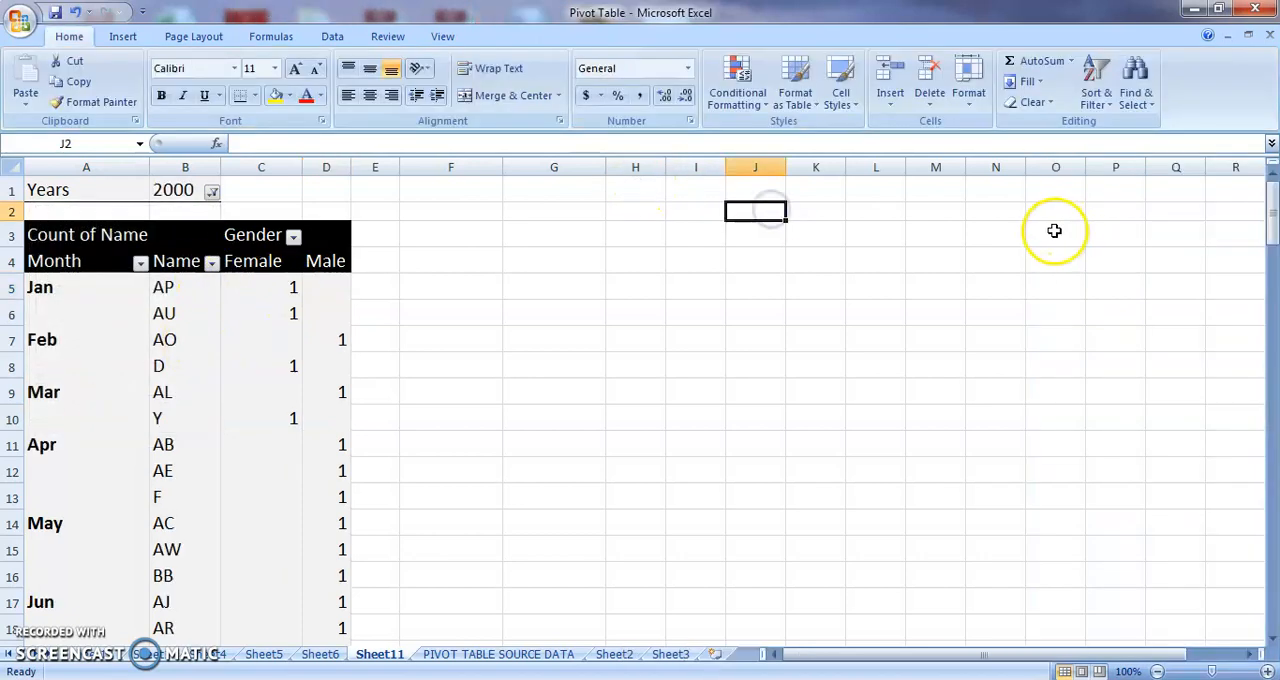
Add Location as a second report filter and limit it to Bengaluru by excluding Delhi and Mumbai.
click(205, 367)
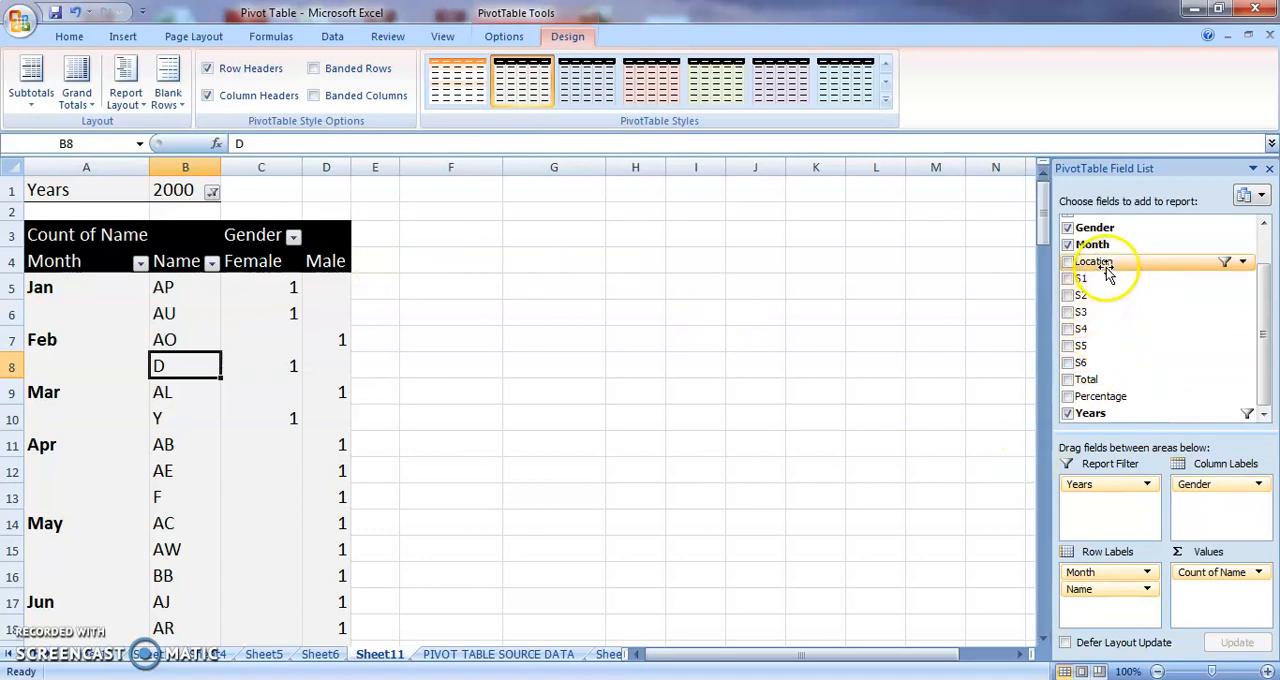
drag(1108, 261, 1088, 509)
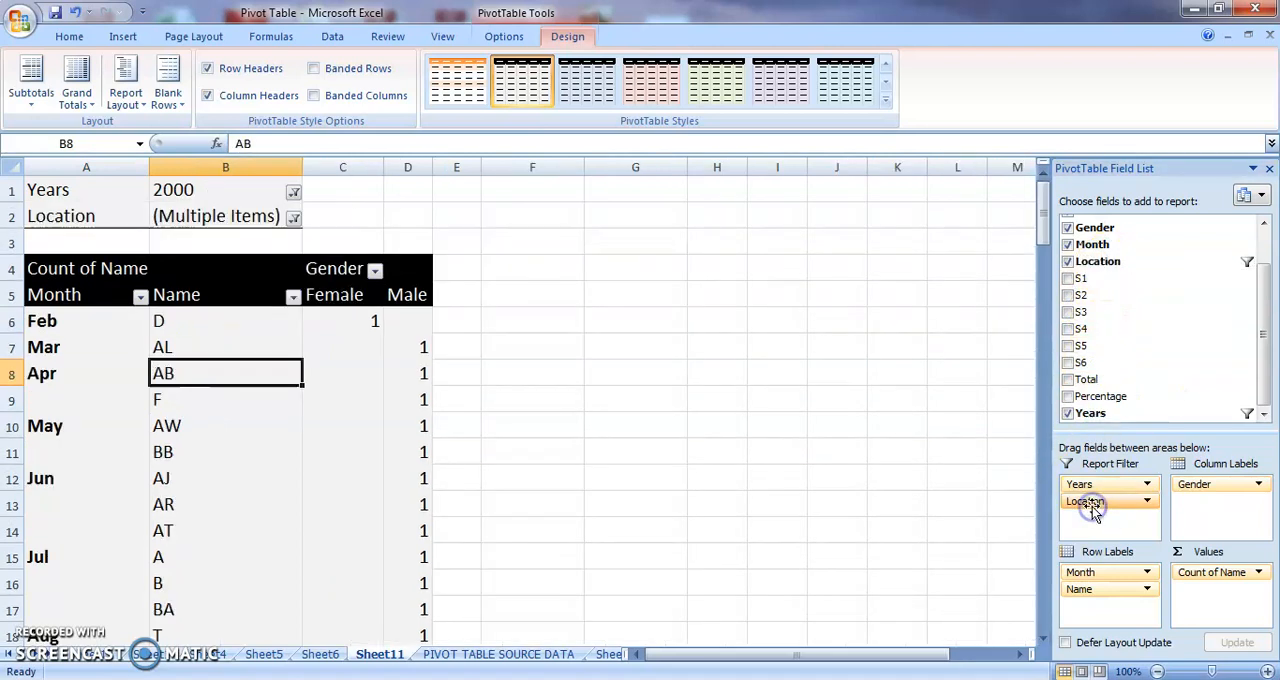
click(293, 217)
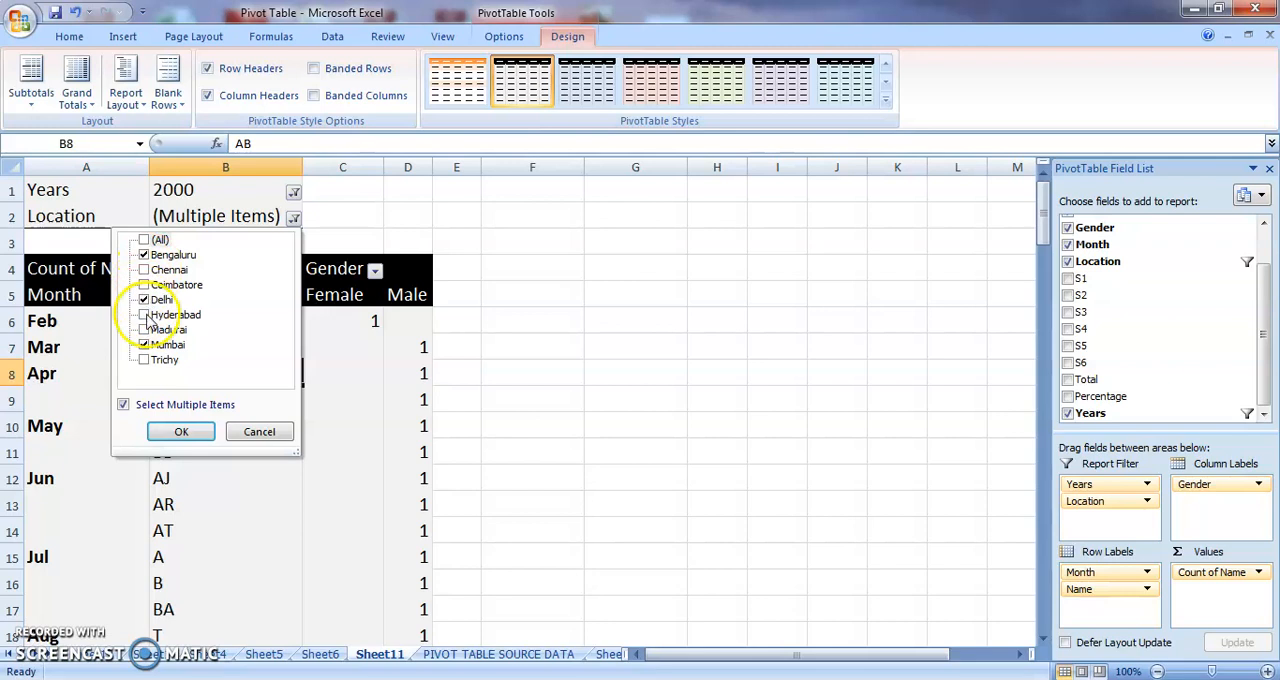
click(143, 299)
click(143, 344)
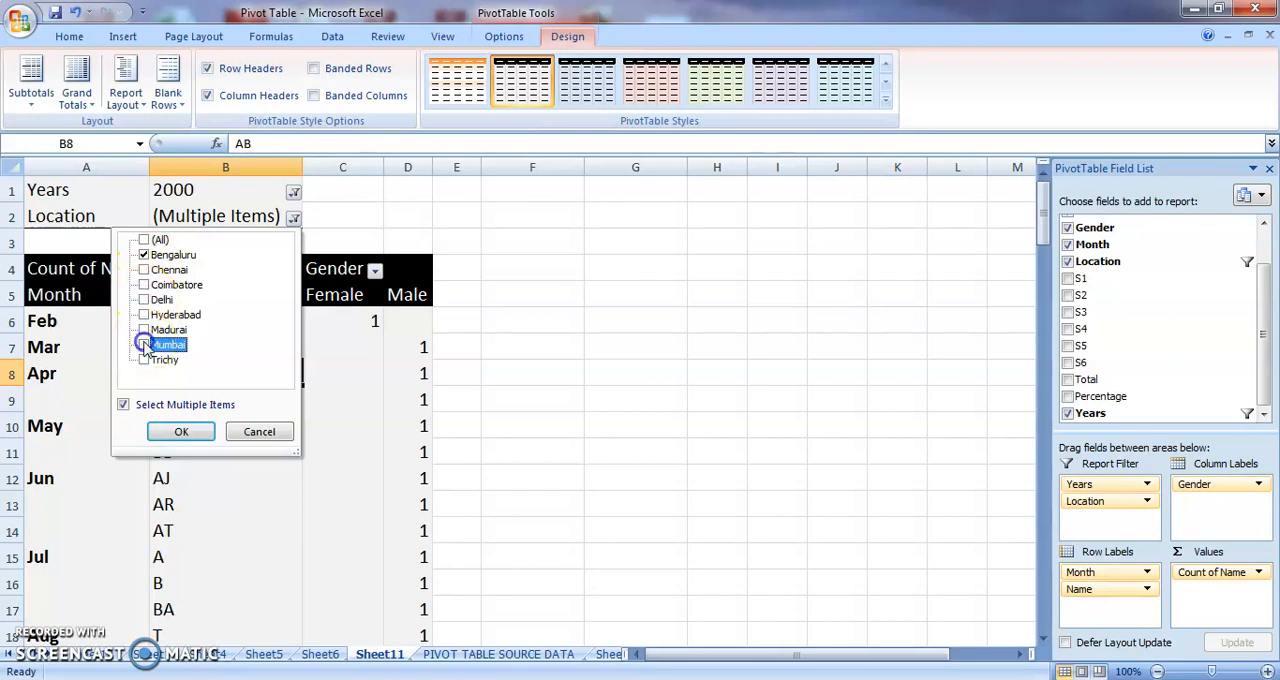
click(181, 431)
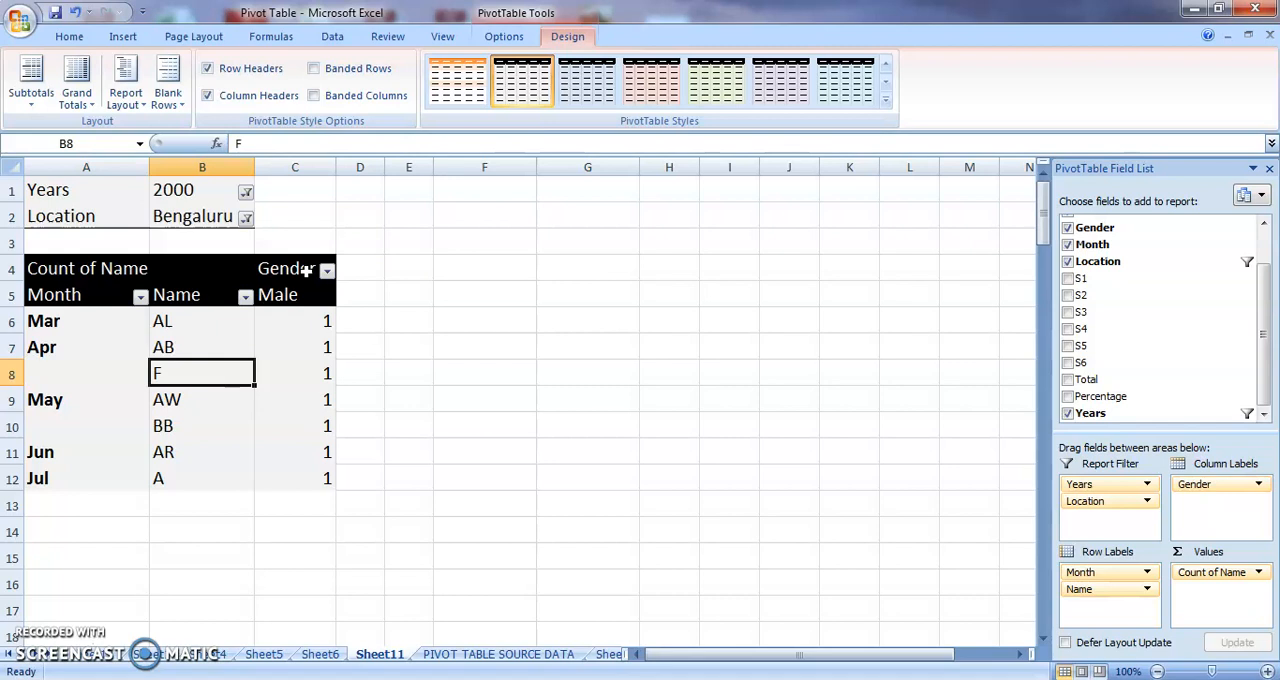
Generate report filter pages for the Location field from the filtered pivot table.
click(504, 36)
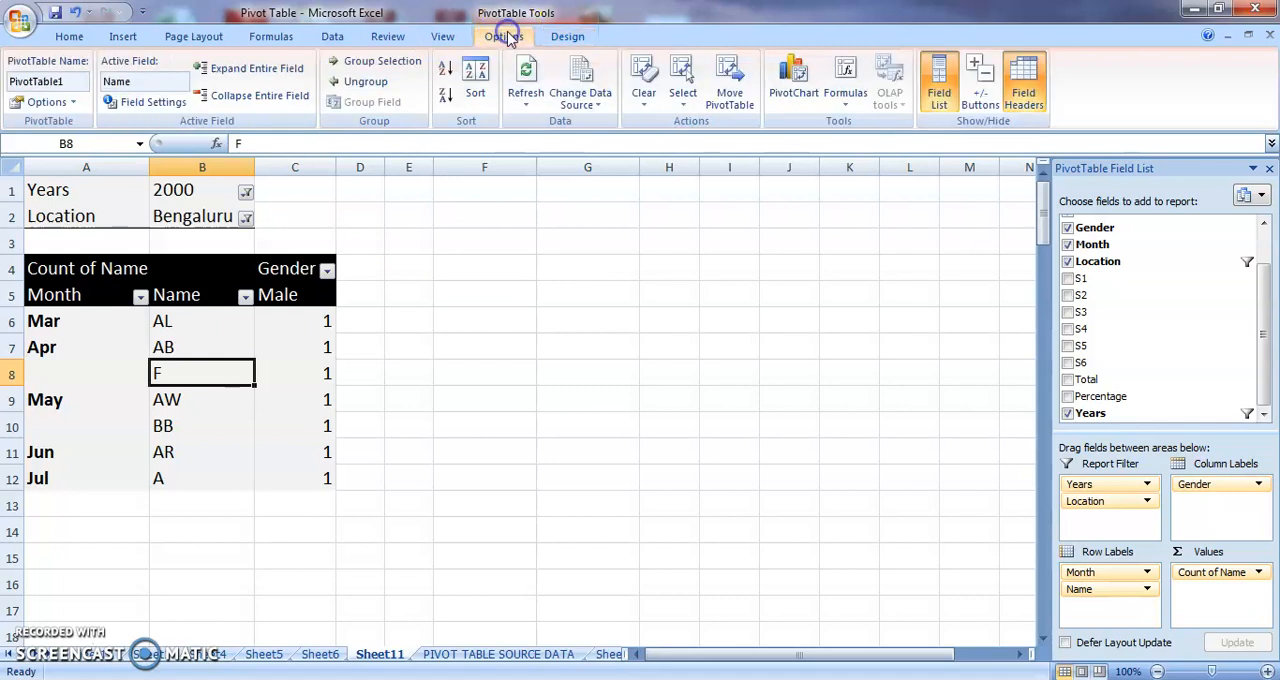
click(74, 103)
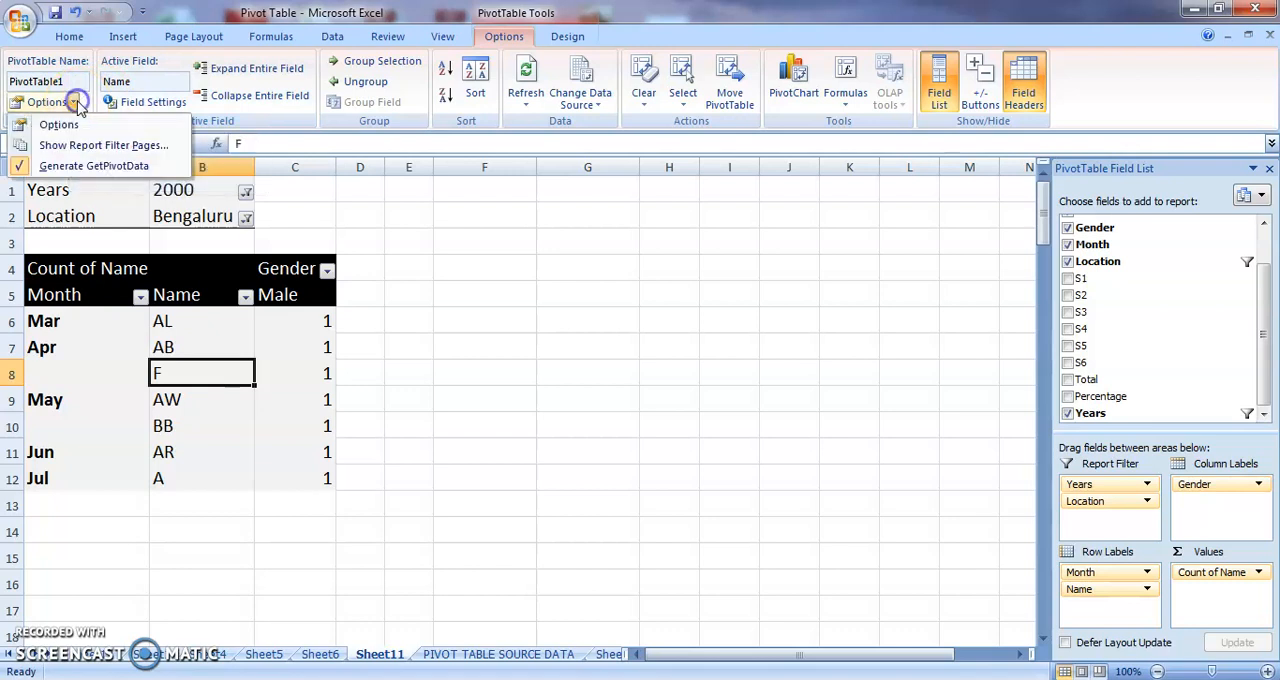
click(62, 148)
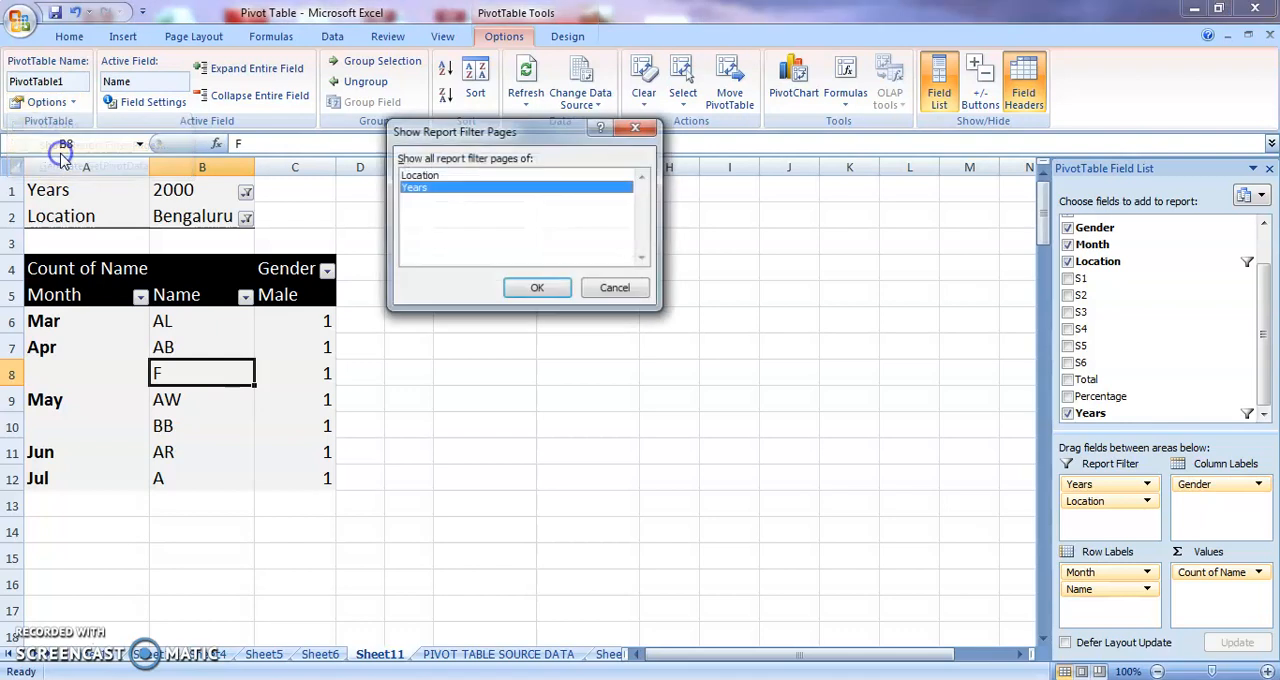
click(437, 192)
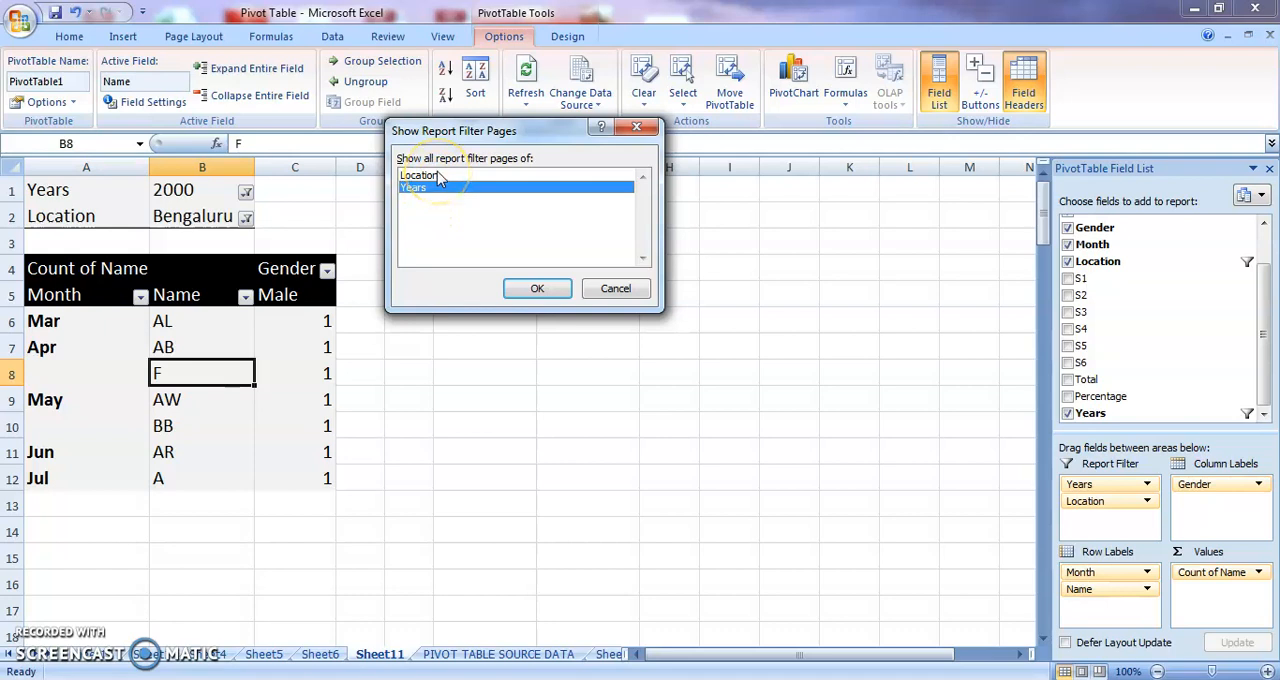
click(437, 177)
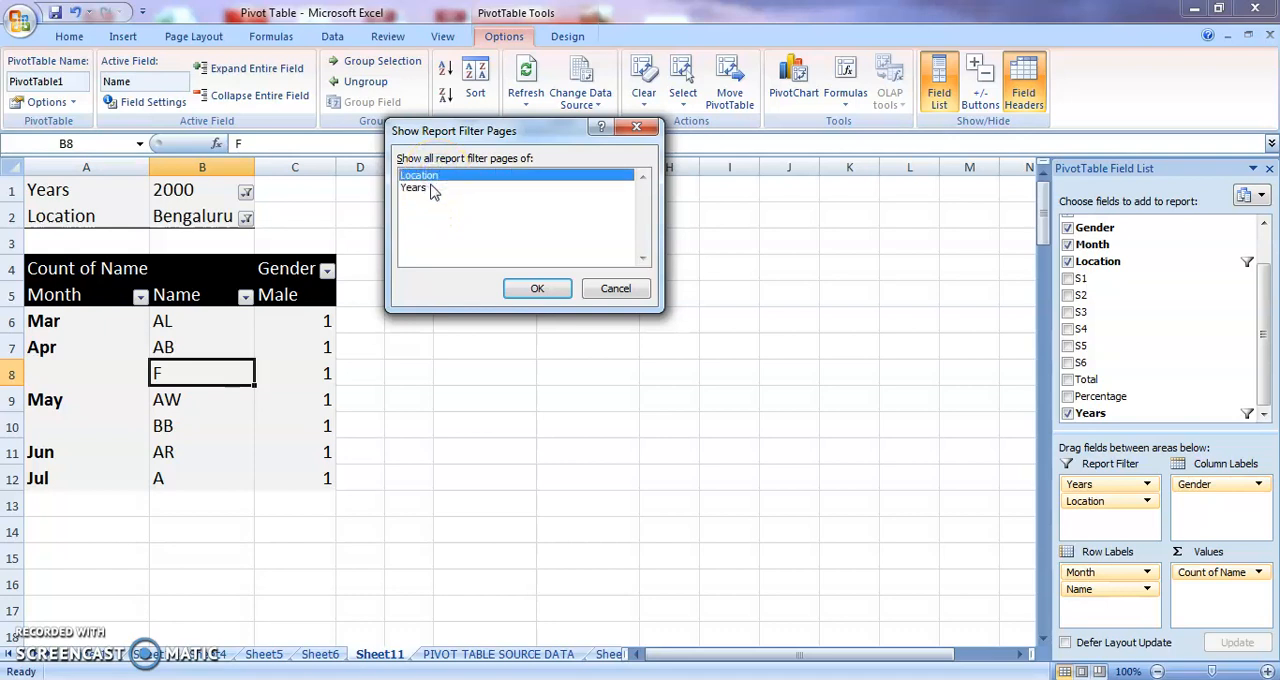
click(431, 189)
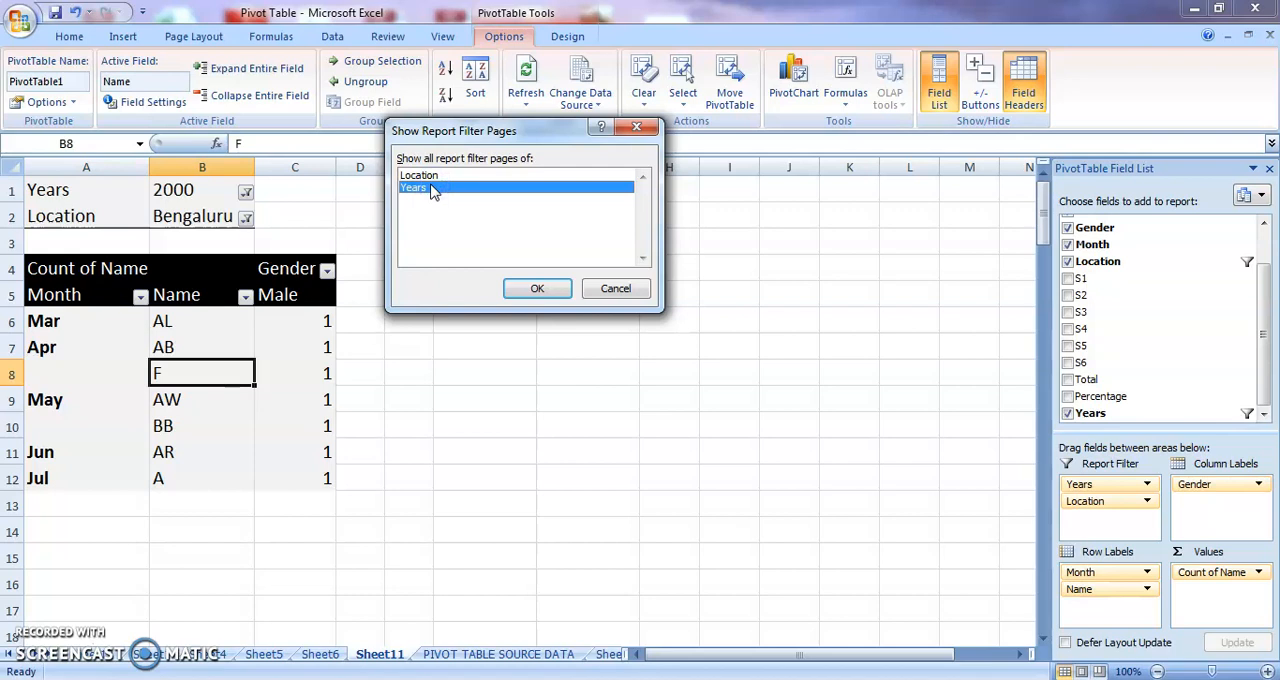
click(430, 177)
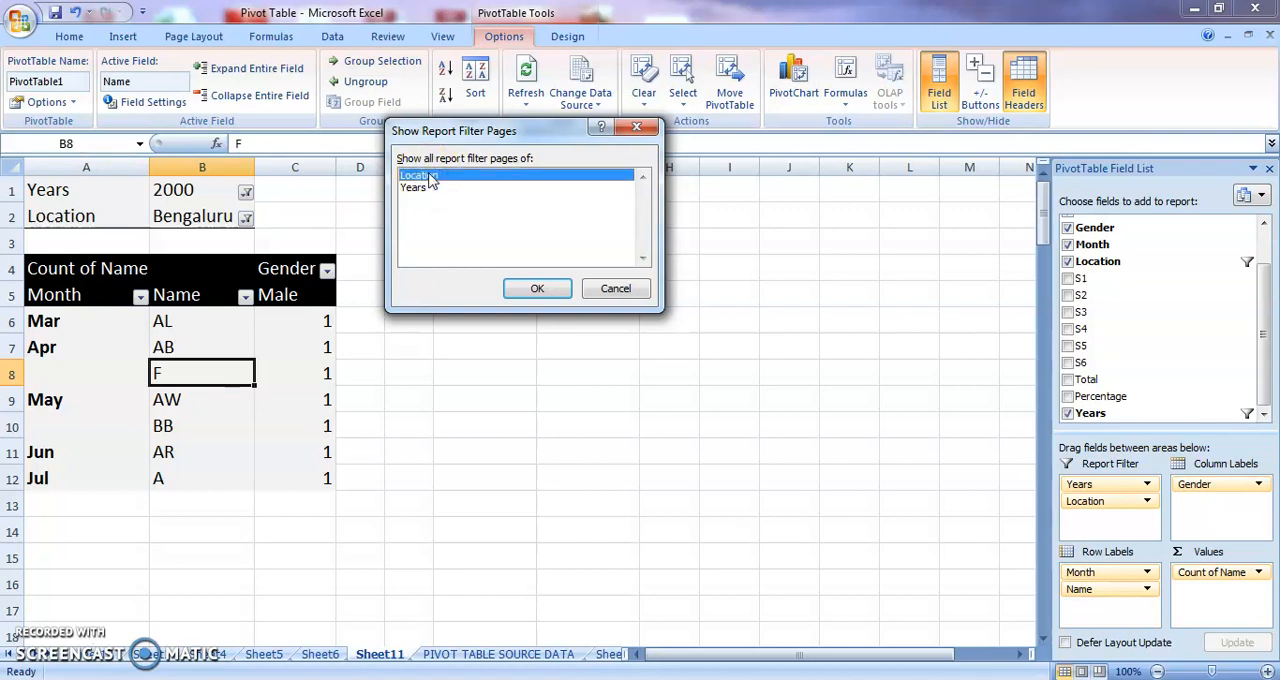
click(533, 287)
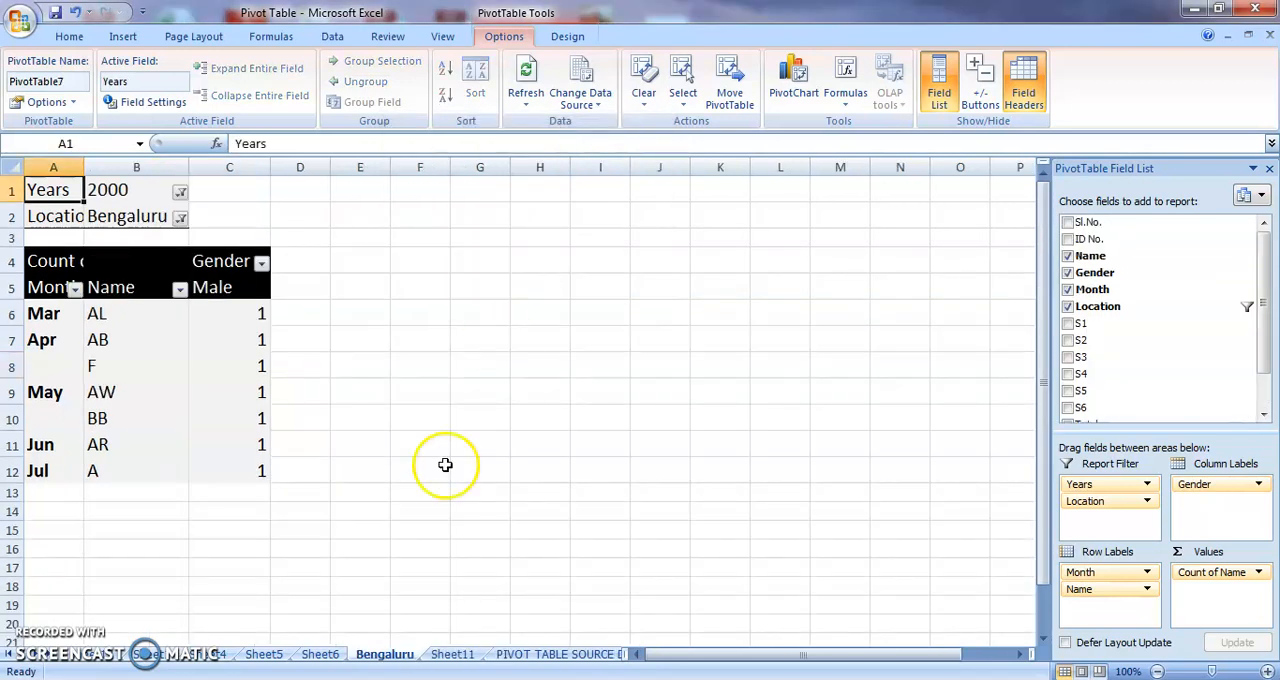
Set the Location filter on the Bengaluru sheet's pivot table to (All).
click(80, 648)
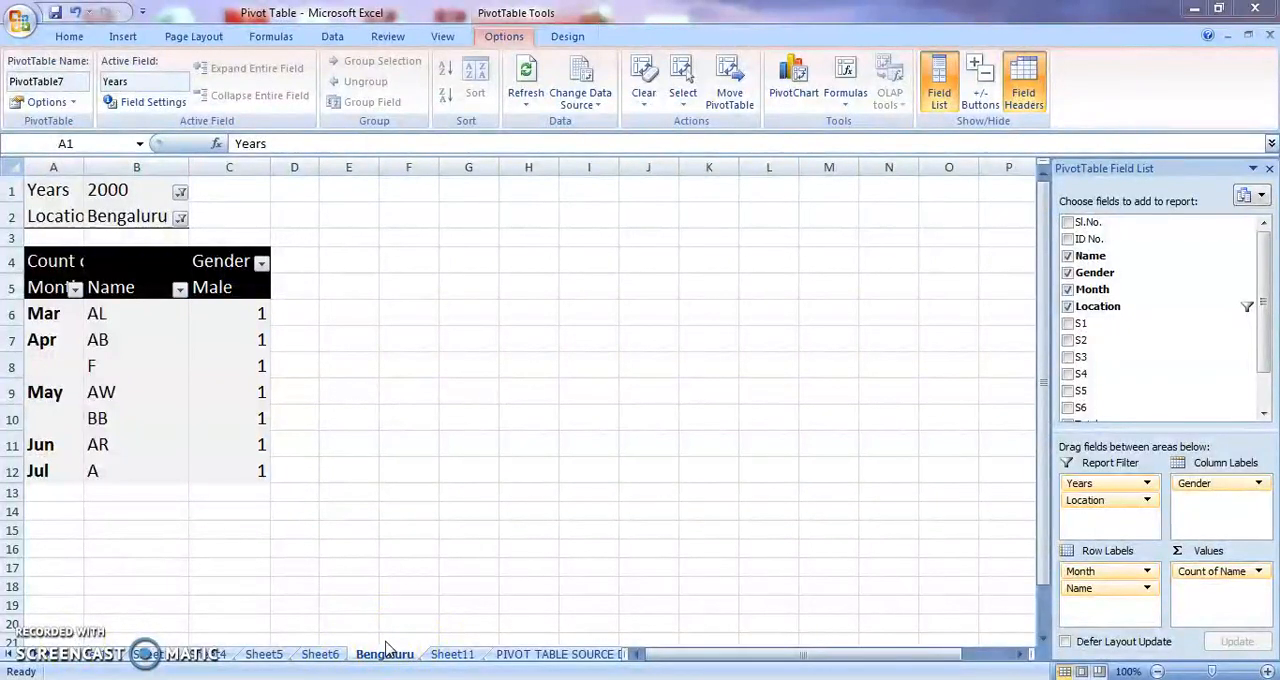
click(179, 221)
click(179, 221)
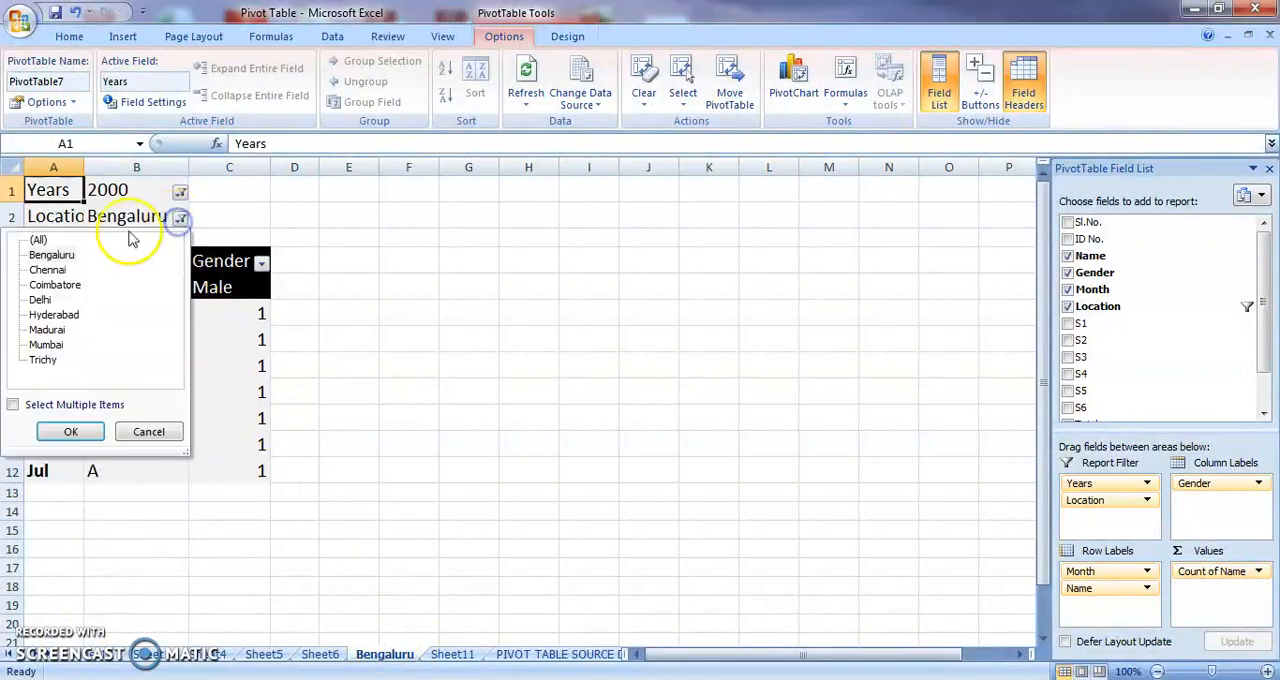
click(38, 240)
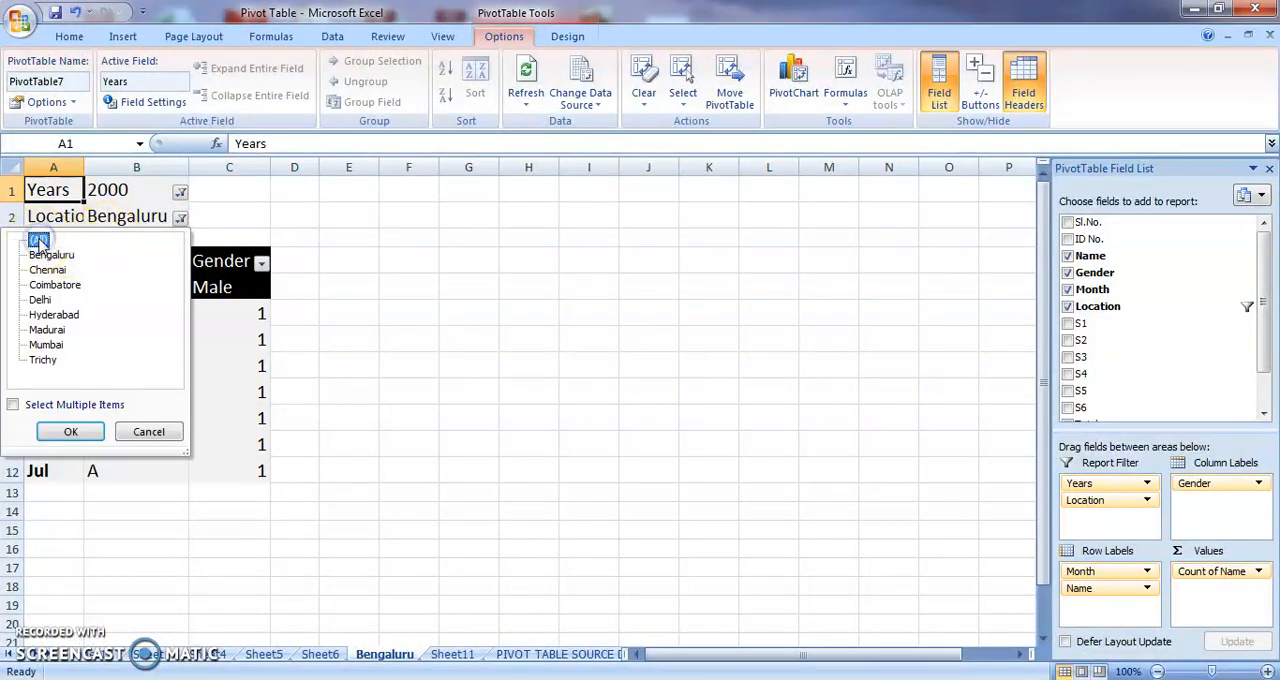
click(72, 436)
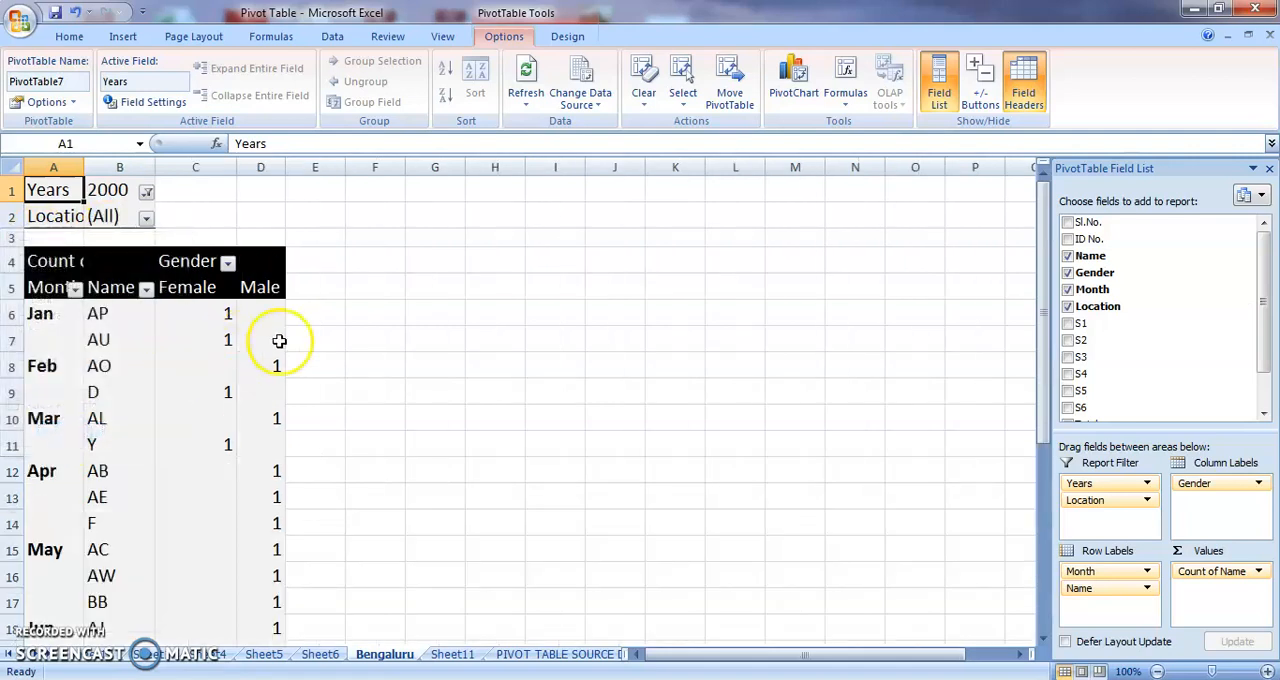
mouse_move(268, 376)
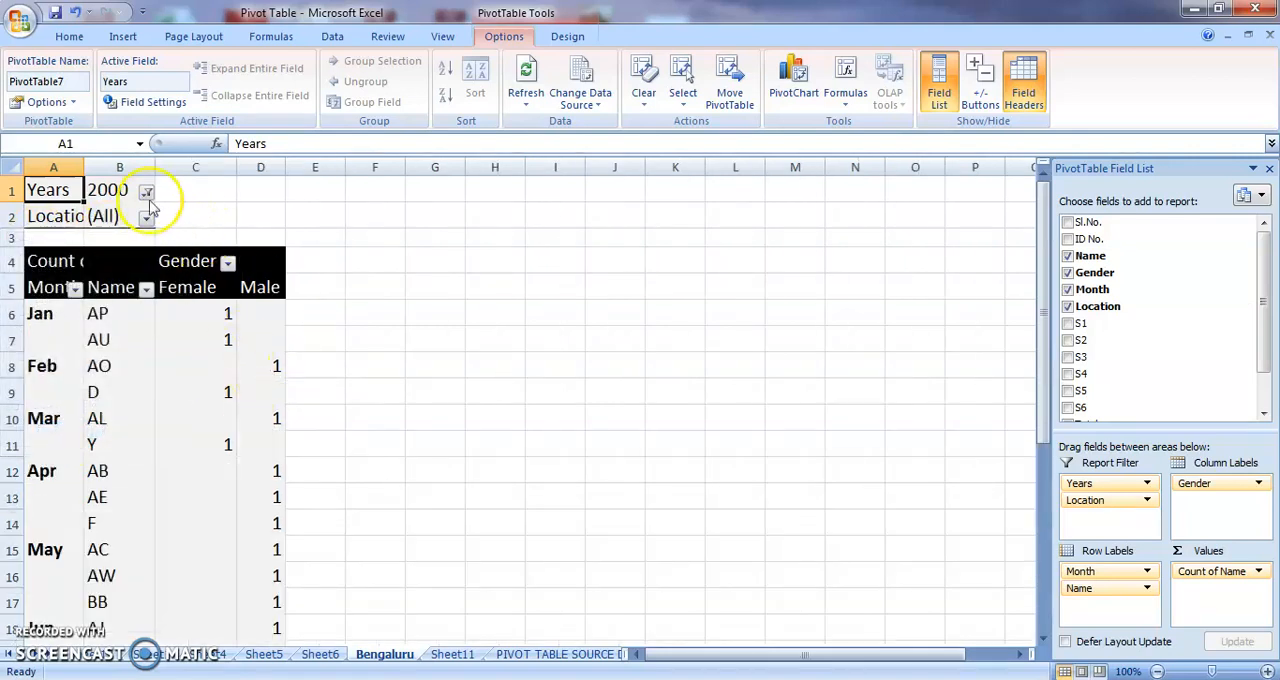
Generate report filter pages for every Location from this pivot table, and widen the sheet tab area to reveal the location sheets.
click(70, 102)
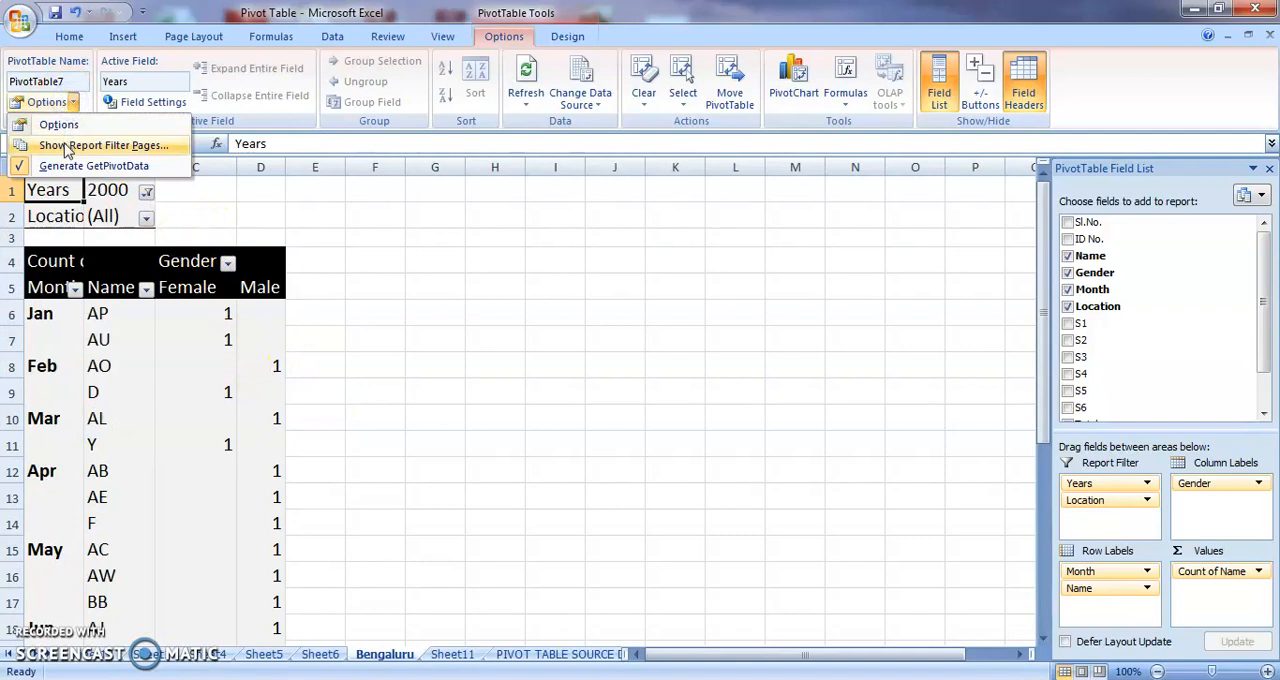
click(62, 145)
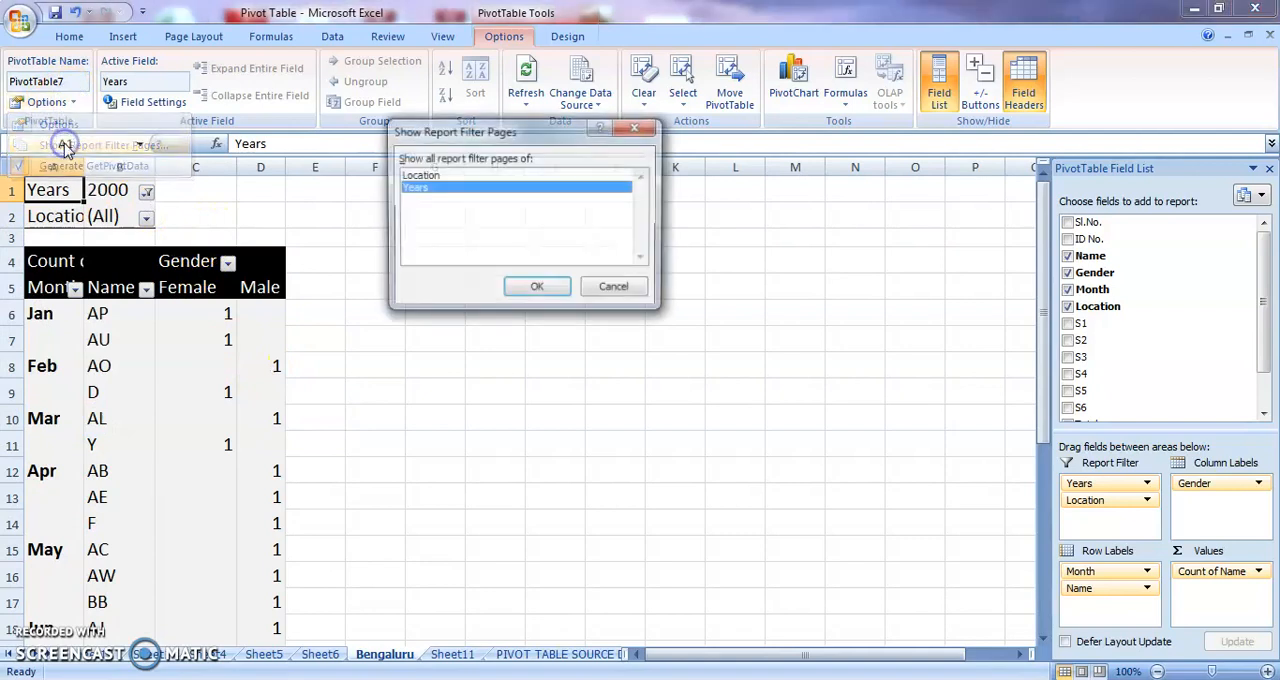
click(436, 178)
click(530, 290)
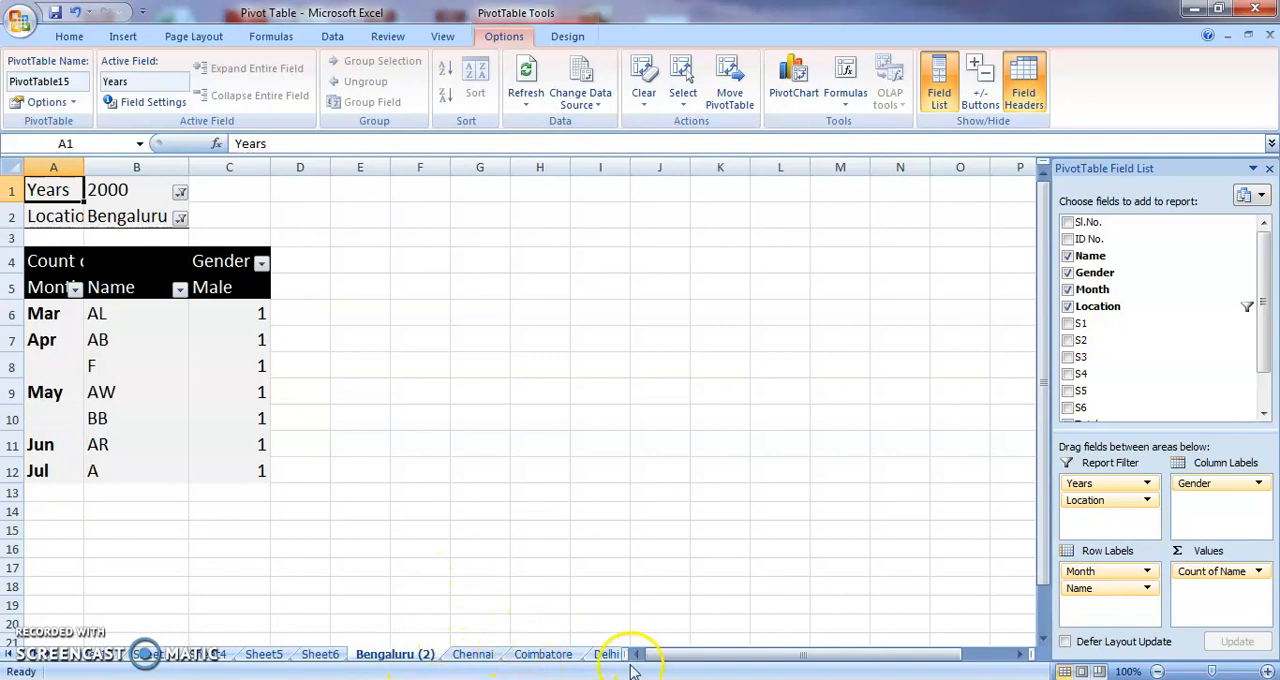
drag(643, 657, 957, 656)
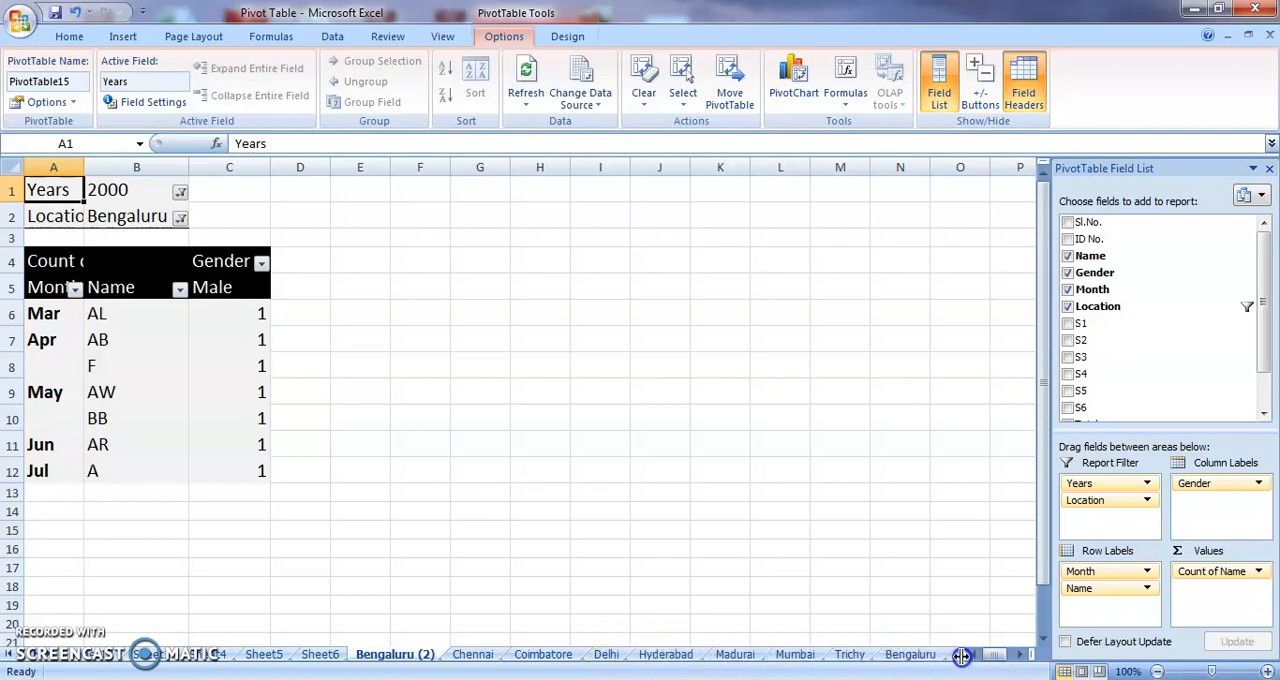